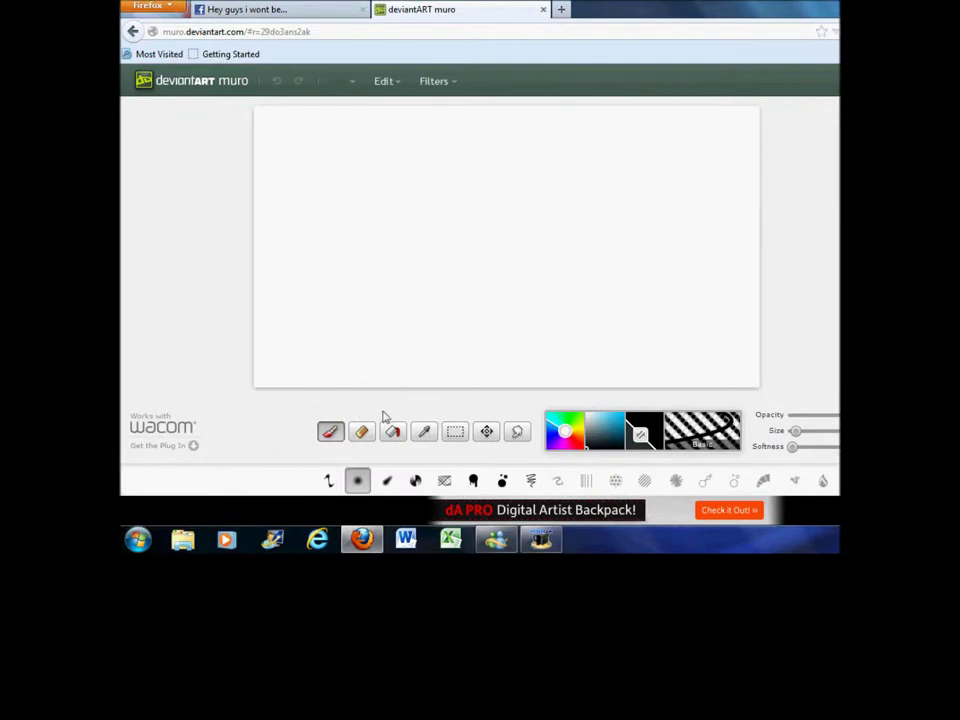
Step: Draw the near eye with its pupil and an arched brow line using the Sketch brush
left_click(531, 480)
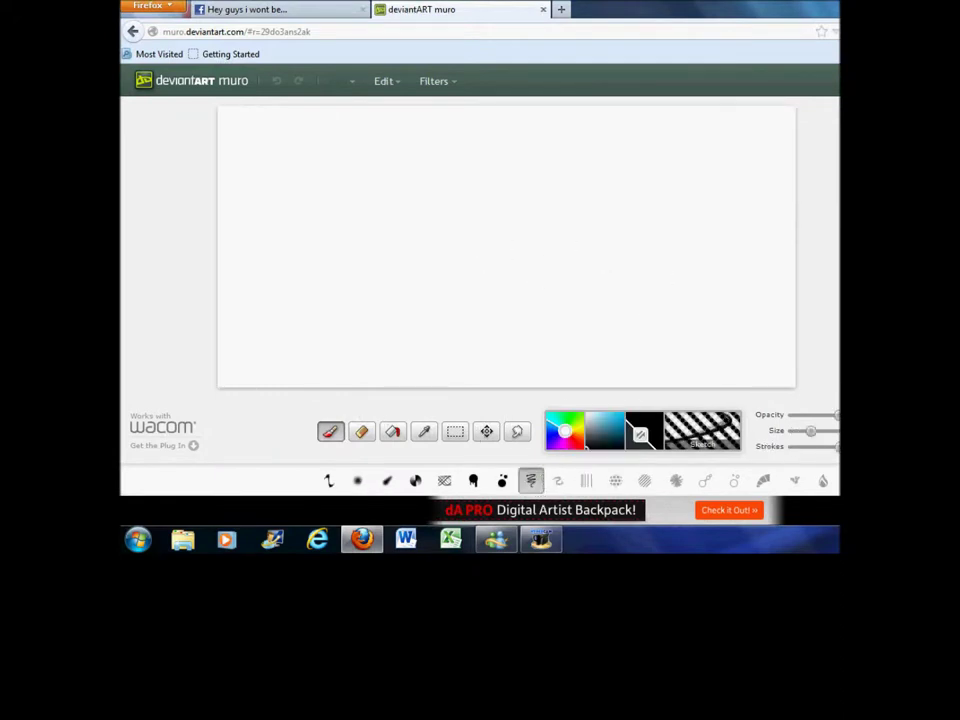
mouse_move(506, 233)
left_mouse_down()
mouse_move(546, 211)
mouse_move(604, 211)
left_mouse_up()
mouse_move(510, 236)
left_mouse_down()
mouse_move(561, 248)
mouse_move(600, 242)
mouse_move(594, 214)
left_mouse_up()
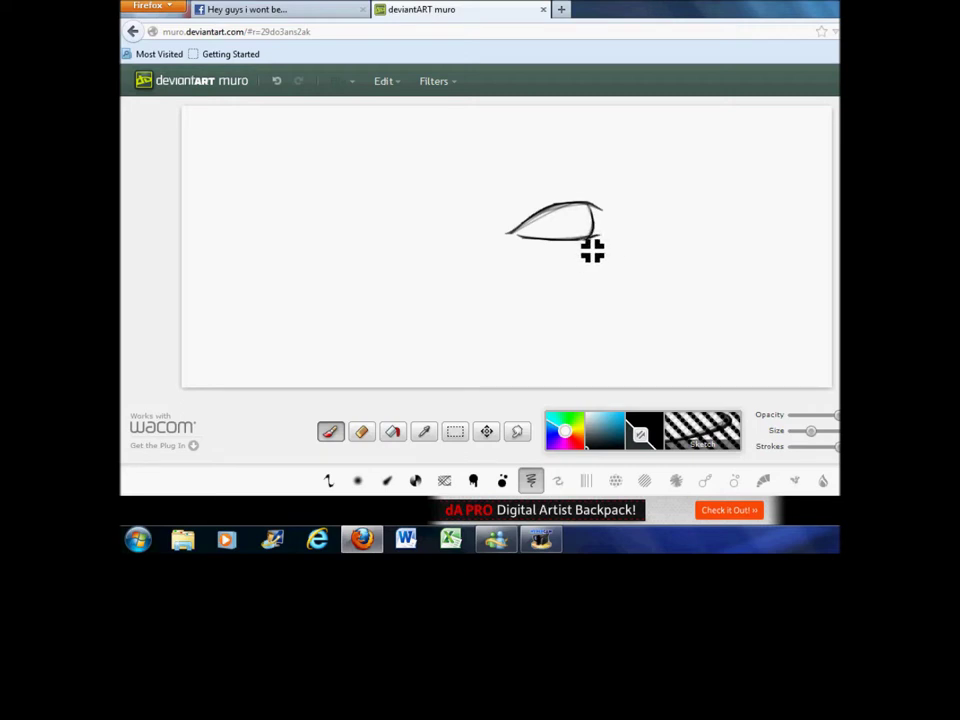
mouse_move(537, 228)
left_mouse_down()
mouse_move(539, 193)
mouse_move(603, 207)
left_mouse_up()
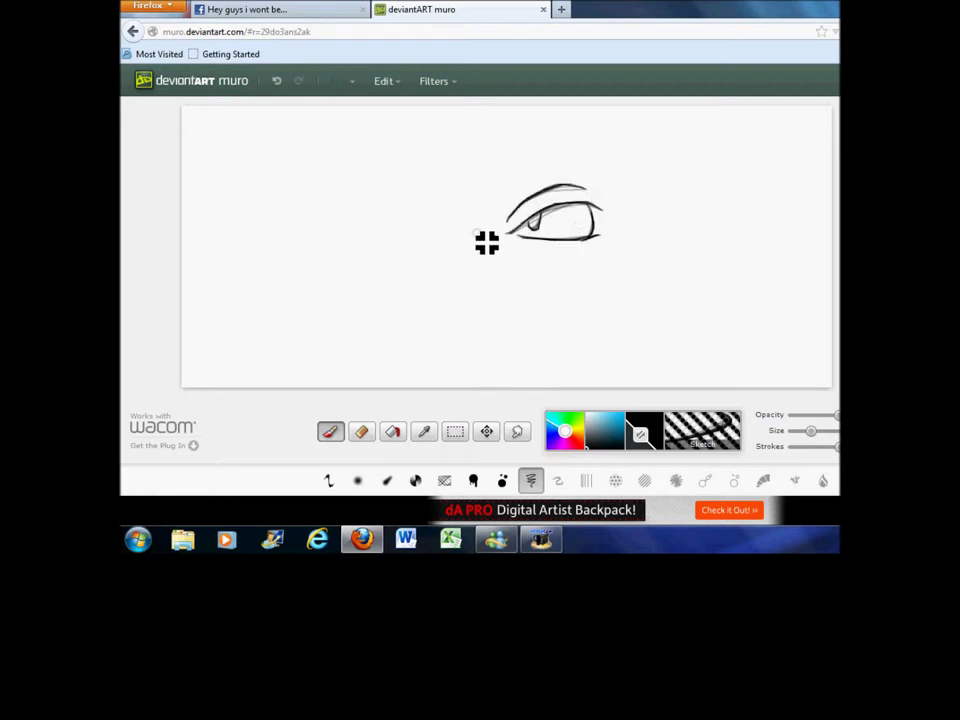
Step: Draw the muzzle with an oval nose, wavy mouth and lower jaw, the far eye, jagged cheek fur and whisker dots
mouse_move(473, 246)
left_mouse_down()
mouse_move(409, 210)
mouse_move(373, 211)
mouse_move(390, 219)
mouse_move(339, 183)
mouse_move(321, 201)
mouse_move(337, 226)
mouse_move(374, 243)
mouse_move(399, 232)
mouse_move(370, 258)
mouse_move(415, 297)
mouse_move(520, 307)
mouse_move(596, 300)
left_mouse_up()
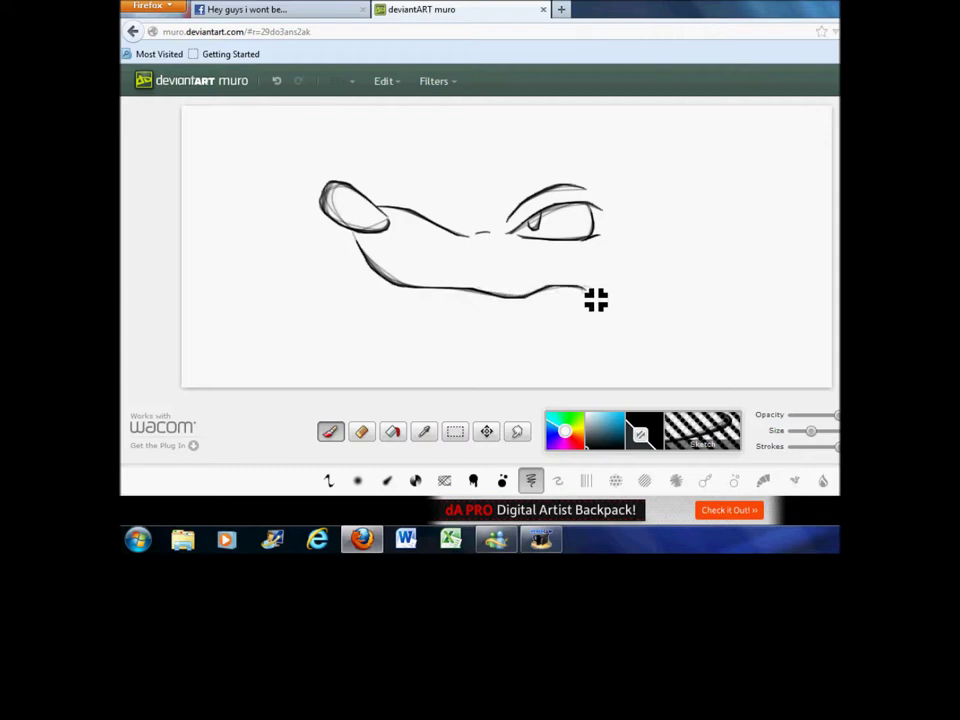
mouse_move(422, 301)
left_mouse_down()
mouse_move(543, 323)
mouse_move(602, 315)
mouse_move(628, 302)
mouse_move(622, 272)
mouse_move(665, 210)
mouse_move(643, 238)
mouse_move(679, 246)
mouse_move(701, 266)
mouse_move(678, 268)
mouse_move(691, 318)
mouse_move(639, 313)
left_mouse_up()
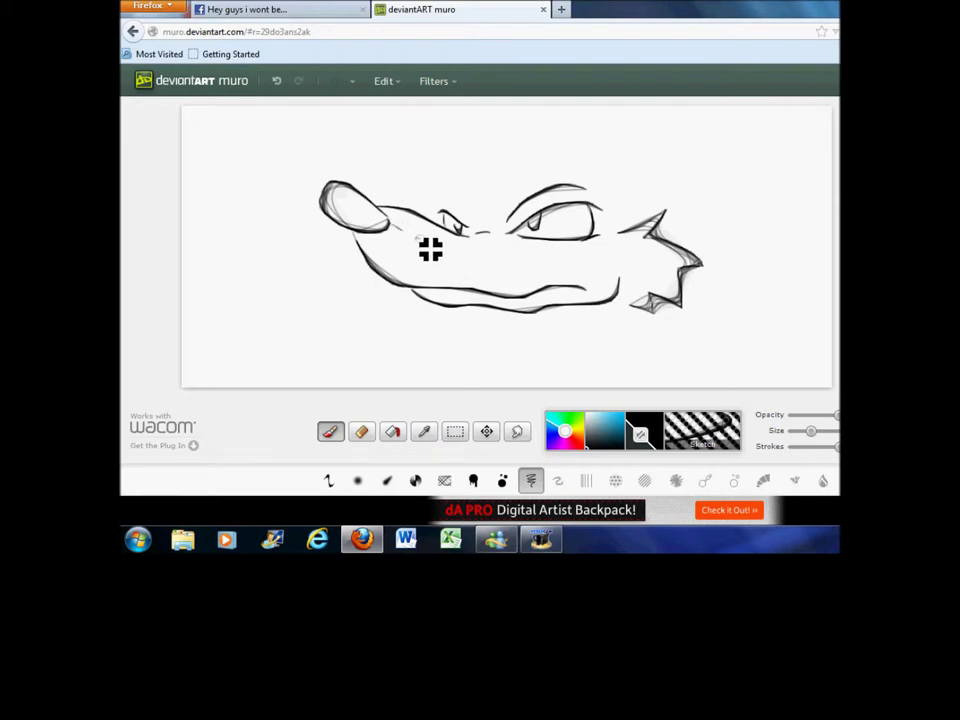
left_click_drag(435, 258, 489, 292)
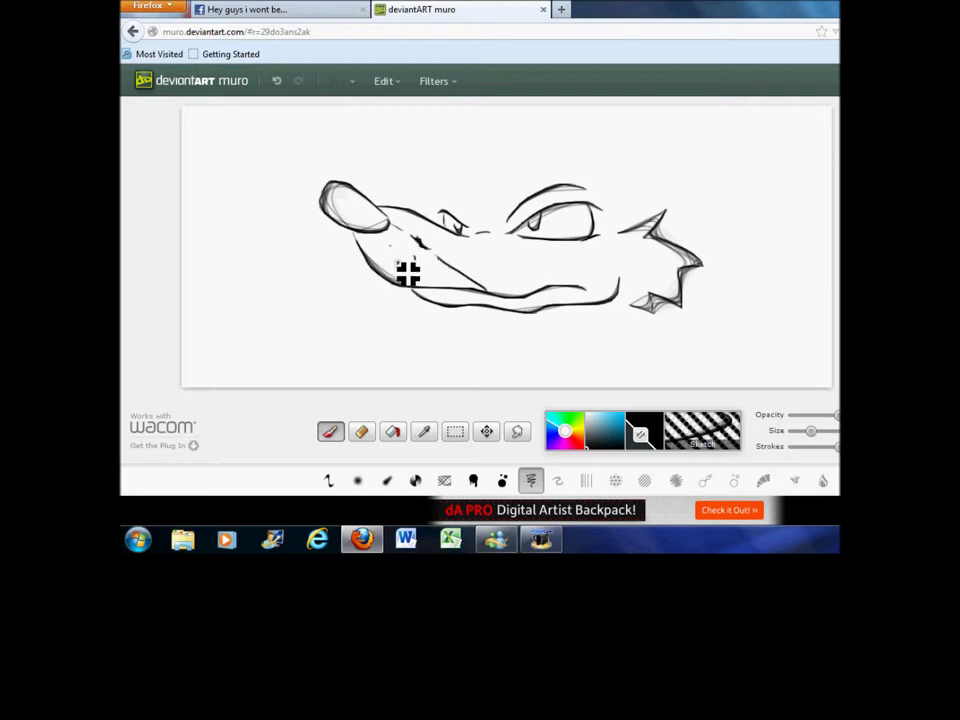
Step: Add two whiskers on each side of the muzzle and a short brow line over the far eye
mouse_move(405, 252)
left_mouse_down()
mouse_move(493, 273)
mouse_move(433, 277)
mouse_move(494, 318)
left_mouse_up()
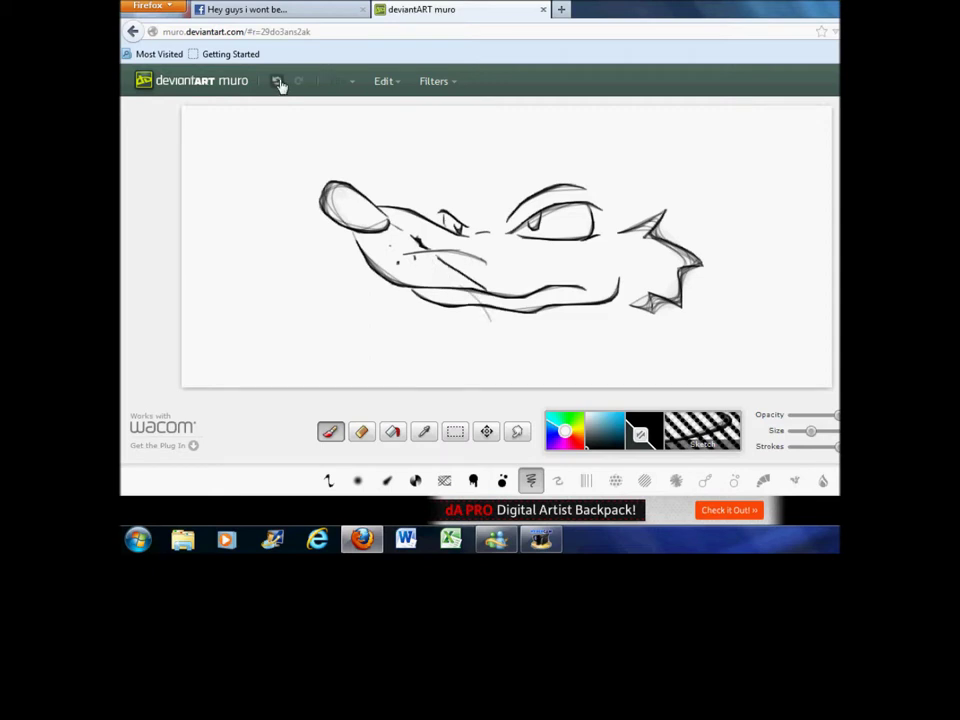
left_click_drag(418, 258, 518, 258)
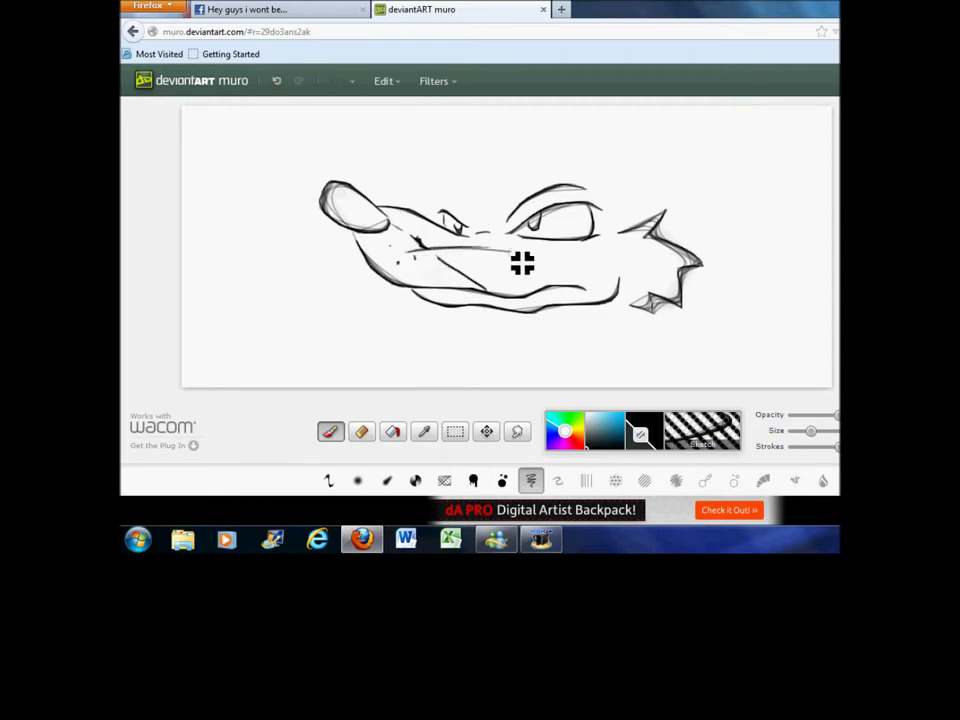
left_click_drag(420, 283, 487, 337)
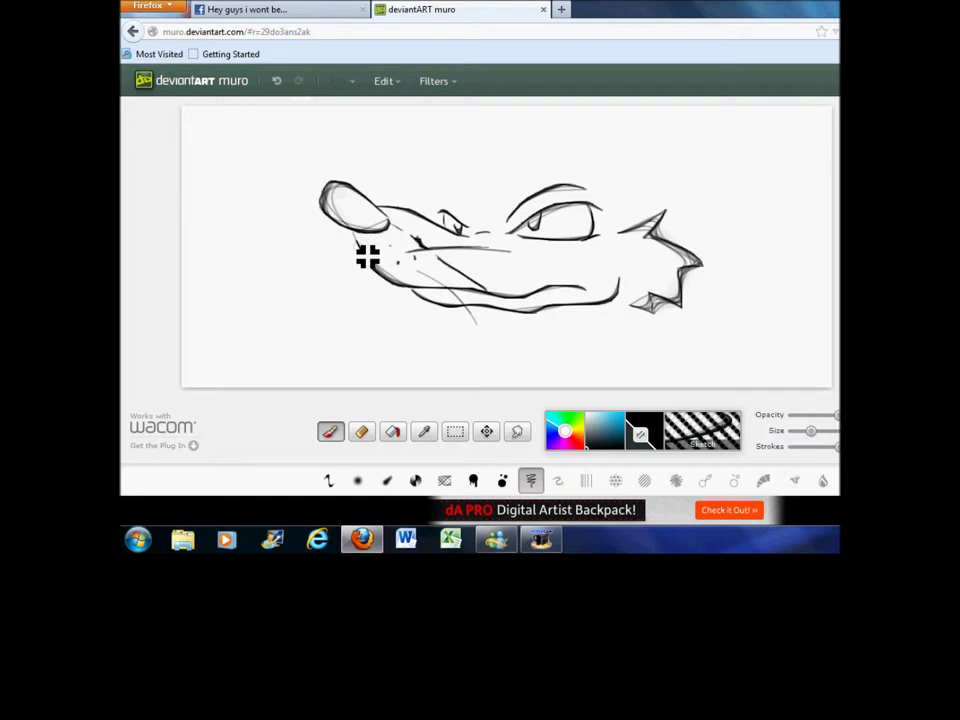
left_click_drag(357, 245, 316, 251)
left_click_drag(372, 270, 302, 304)
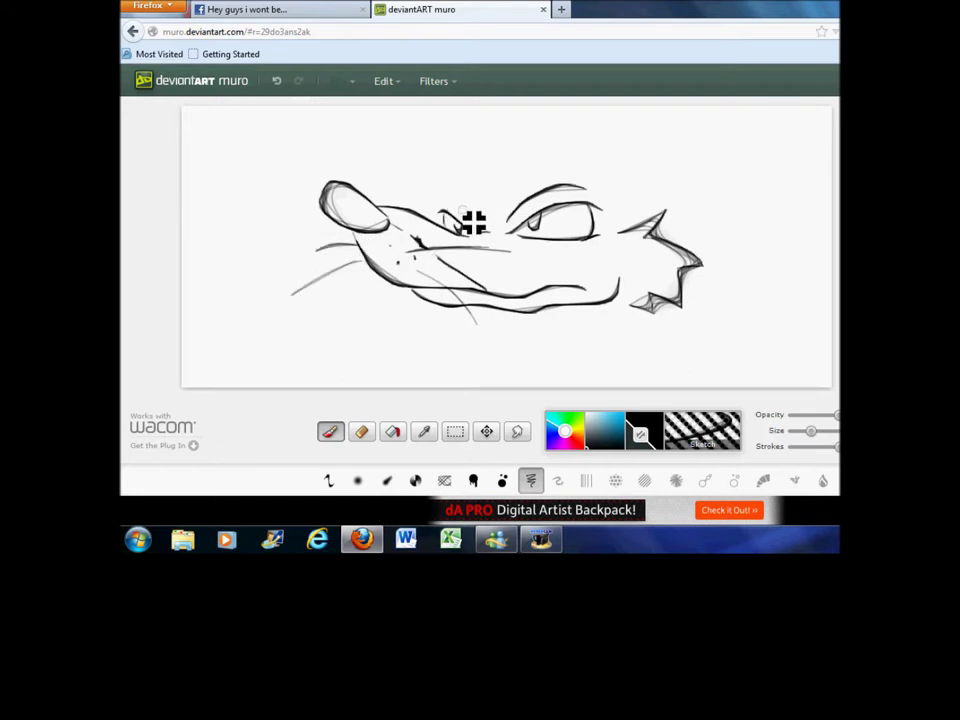
left_click_drag(466, 232, 440, 200)
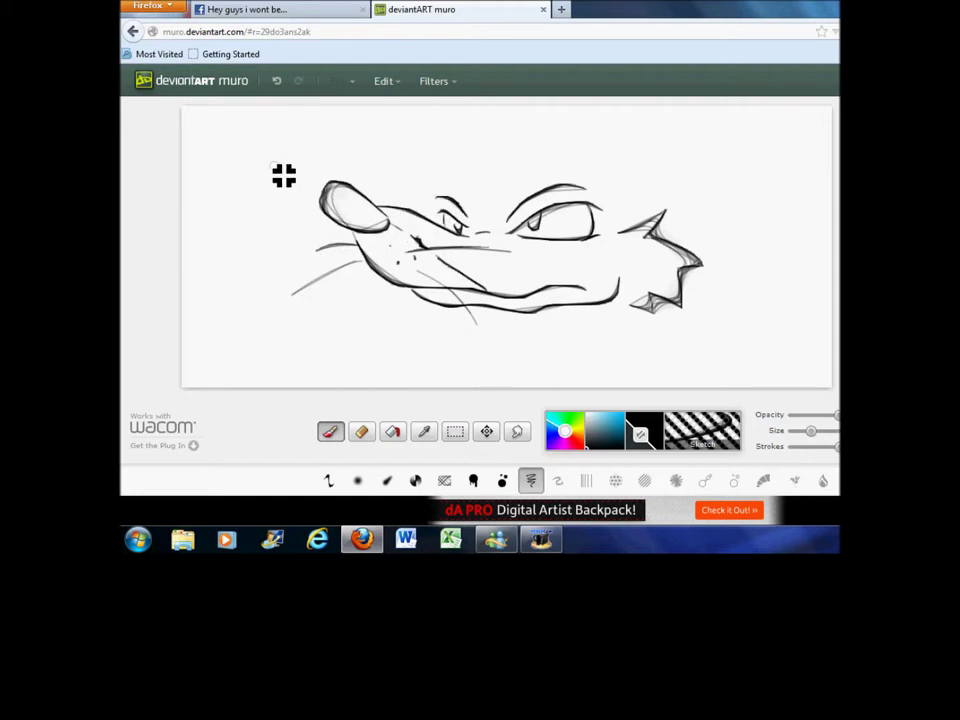
Step: Draw a long sweeping line across the top of the head, curve its right end back to the cheek fur, and add short strokes behind the eye
mouse_move(232, 157)
left_mouse_down()
mouse_move(436, 206)
mouse_move(653, 196)
mouse_move(740, 210)
mouse_move(821, 259)
left_mouse_up()
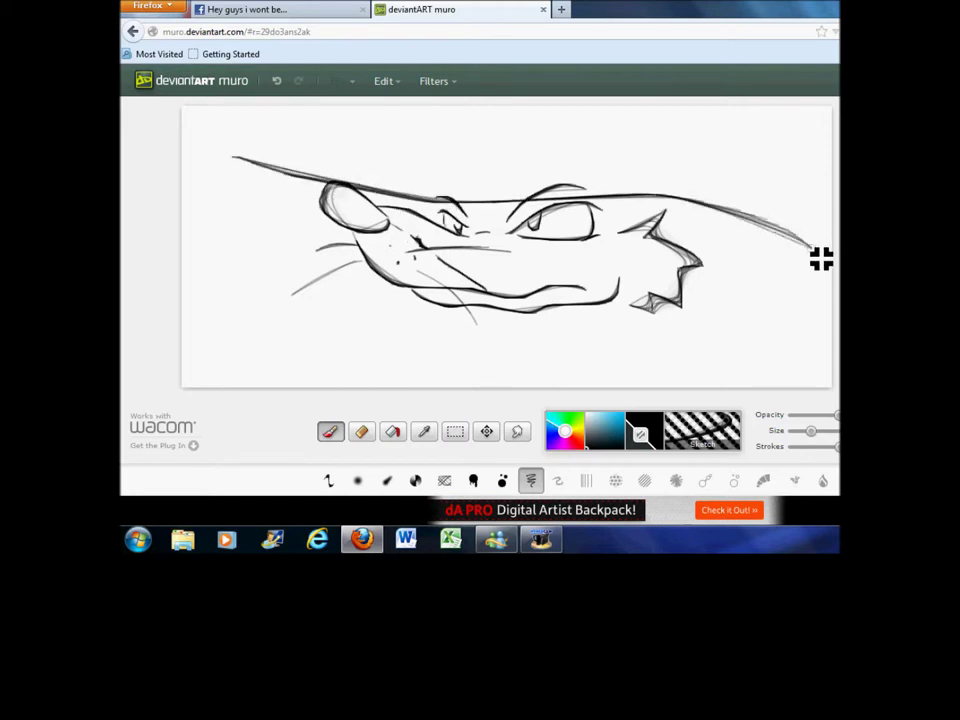
mouse_move(630, 222)
left_mouse_down()
mouse_move(668, 204)
mouse_move(656, 234)
mouse_move(660, 218)
left_mouse_up()
mouse_move(820, 253)
left_mouse_down()
mouse_move(814, 266)
mouse_move(700, 262)
left_mouse_up()
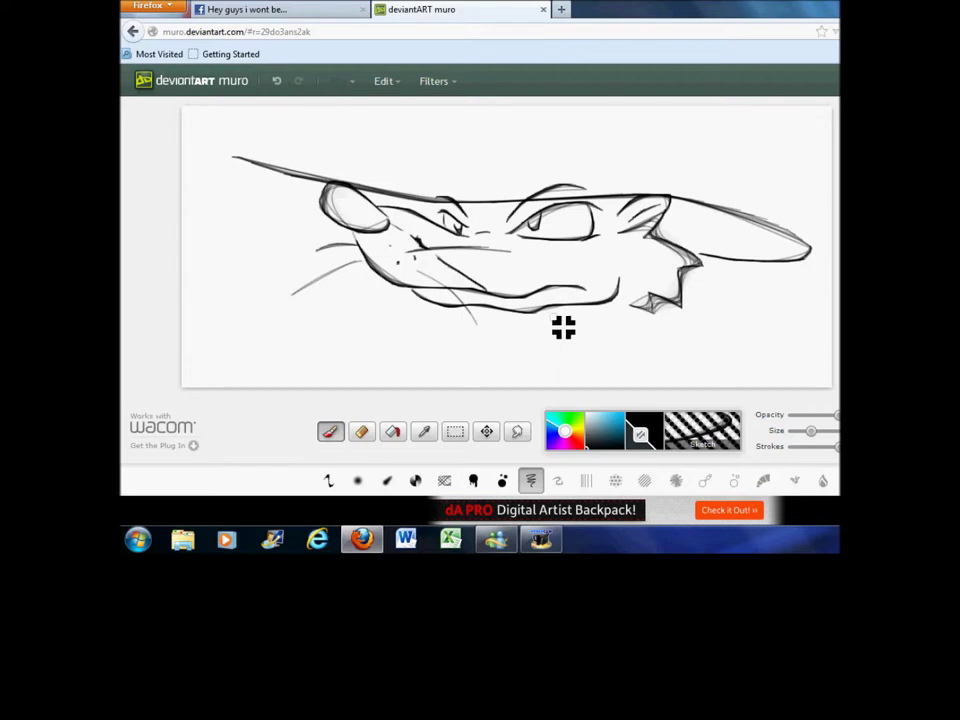
mouse_move(557, 308)
left_mouse_down()
mouse_move(577, 370)
mouse_move(546, 386)
left_mouse_up()
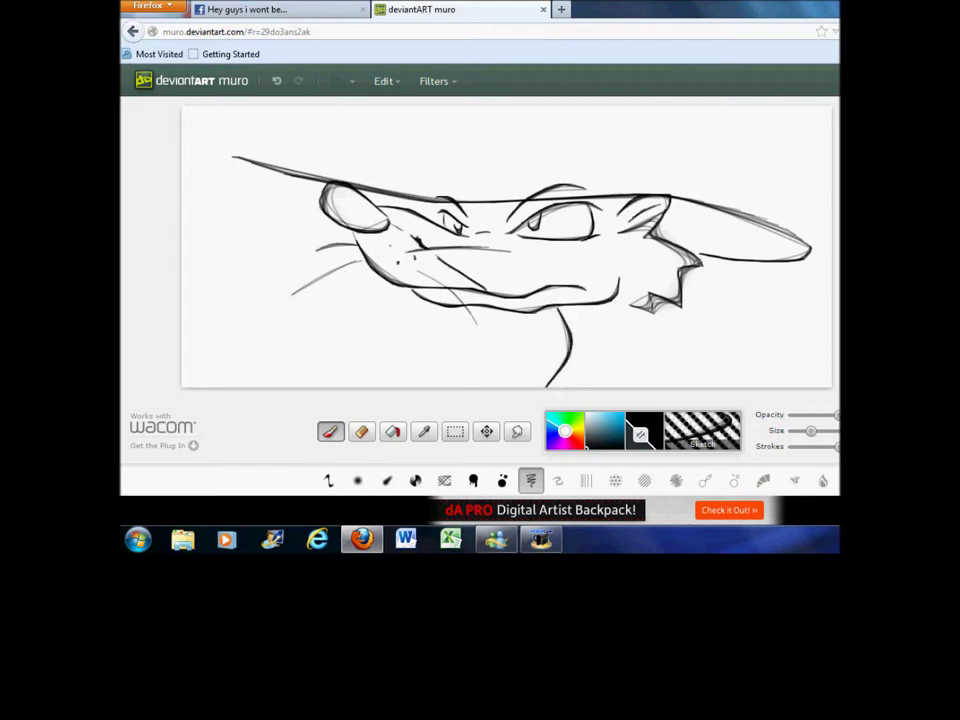
scroll(506, 246, "down", 3)
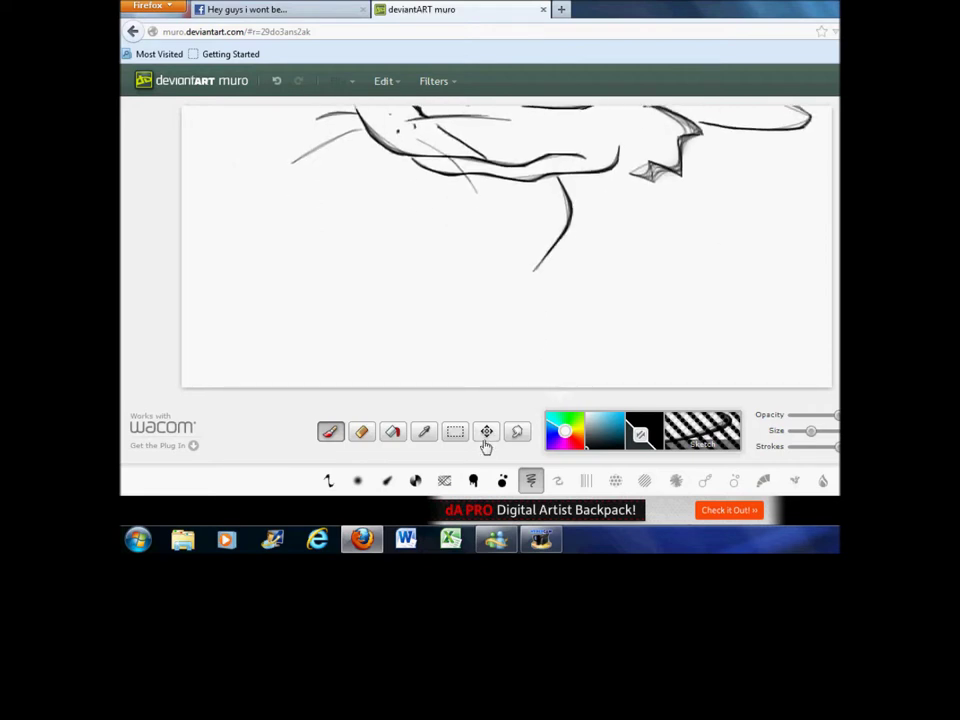
left_click(486, 431)
scroll(545, 214, "up", 1)
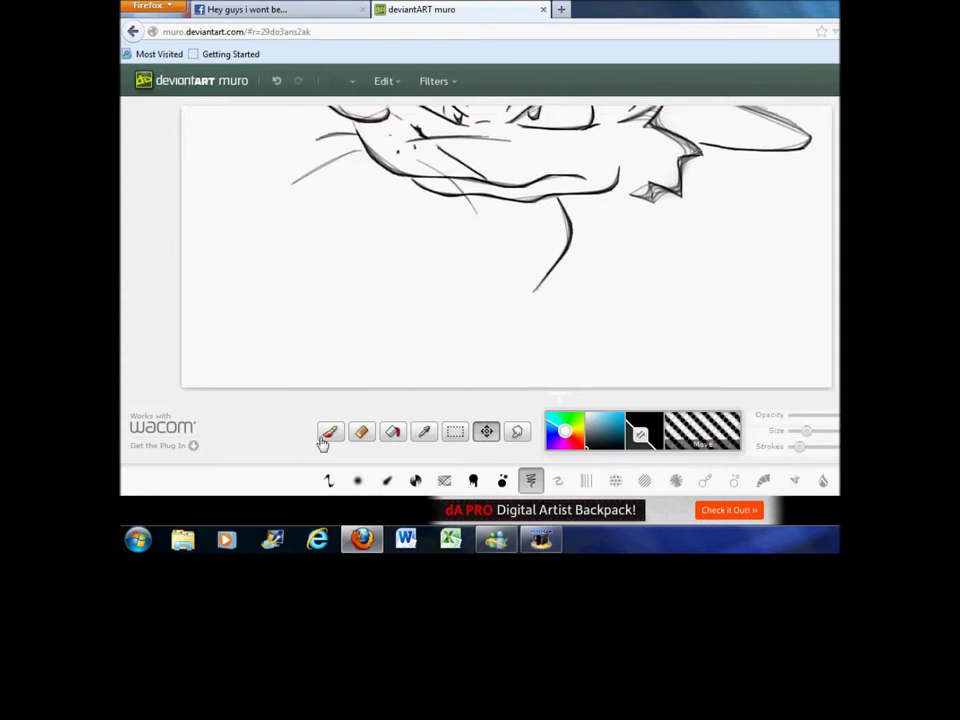
left_click(362, 431)
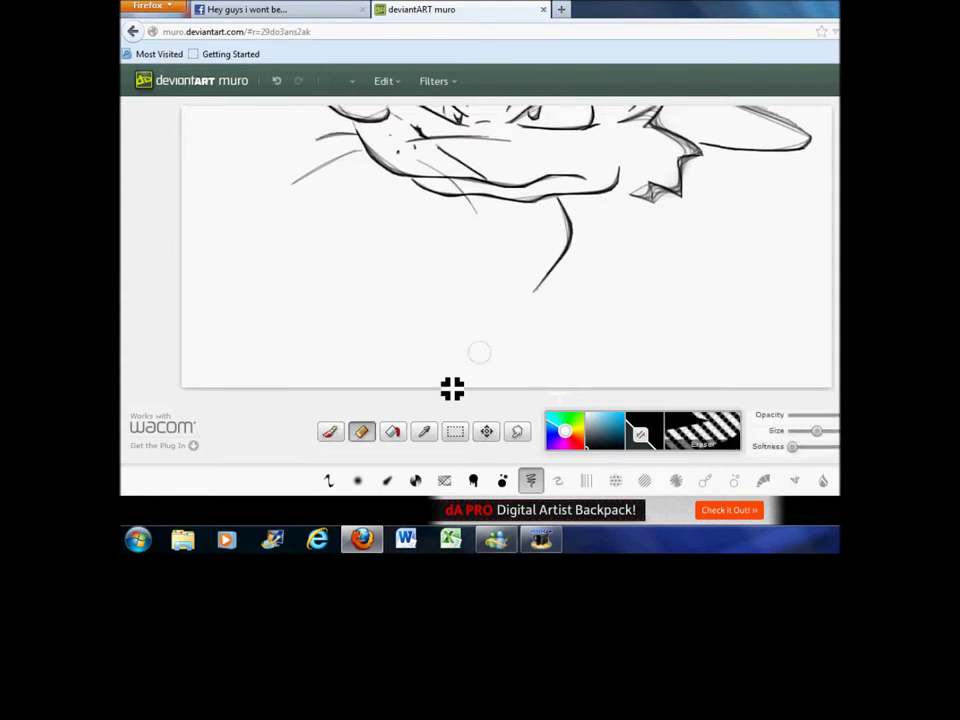
left_click_drag(571, 285, 572, 222)
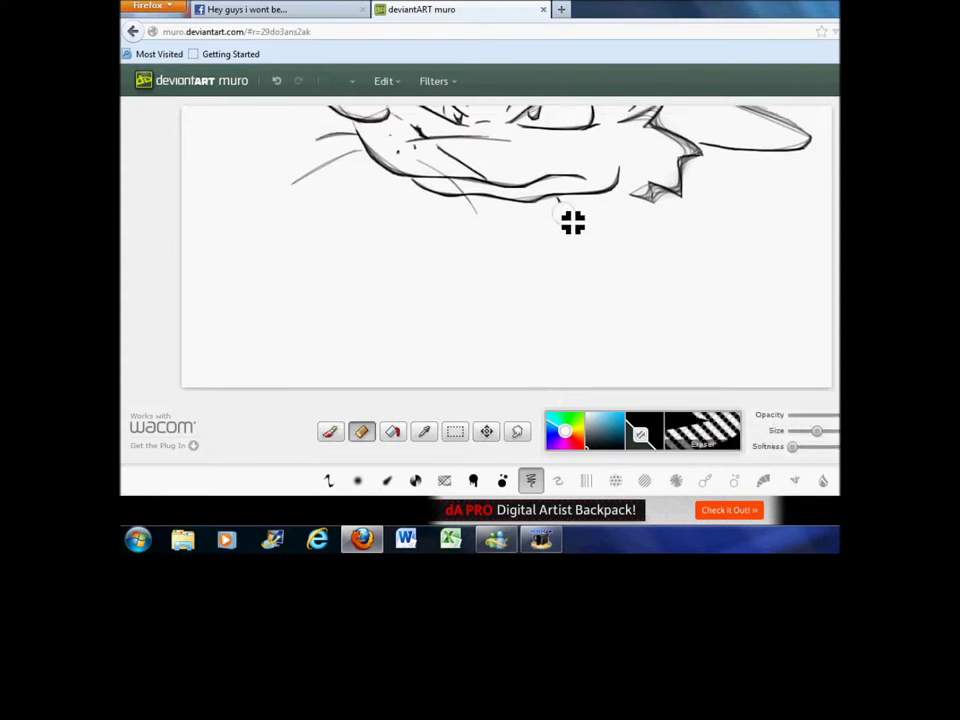
Step: Sketch the front and back edges of the neck below the jaw, with inner contour lines between them
left_click(331, 431)
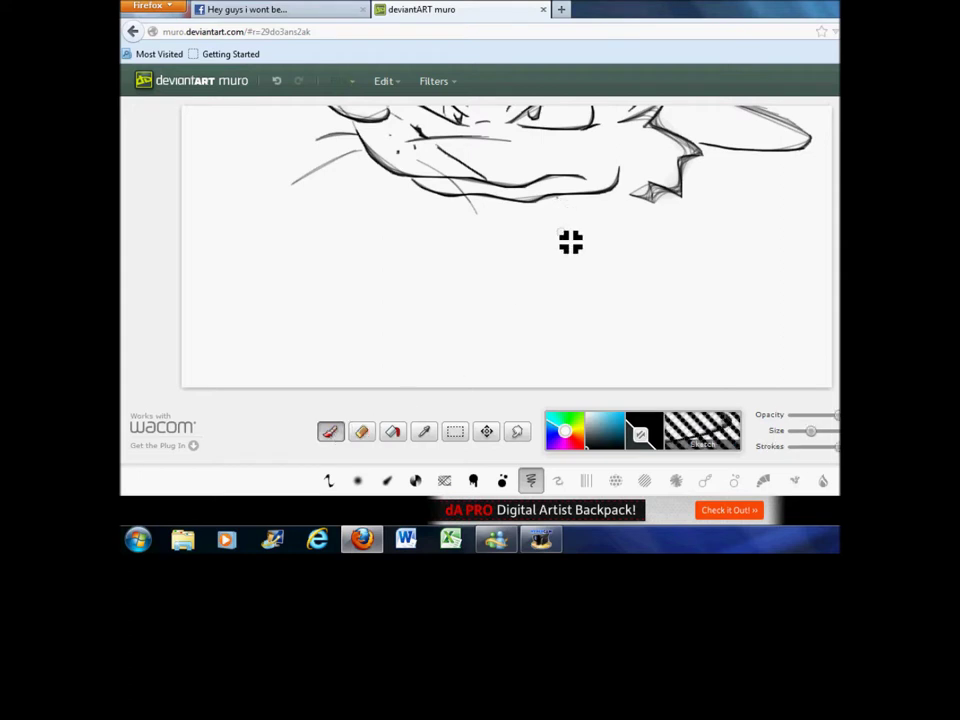
mouse_move(568, 208)
left_mouse_down()
mouse_move(560, 265)
mouse_move(499, 309)
mouse_move(510, 308)
mouse_move(484, 334)
left_mouse_up()
mouse_move(661, 186)
left_mouse_down()
mouse_move(661, 293)
mouse_move(574, 363)
mouse_move(571, 337)
mouse_move(558, 365)
left_mouse_up()
mouse_move(600, 198)
left_mouse_down()
mouse_move(606, 257)
mouse_move(526, 372)
left_mouse_up()
mouse_move(499, 321)
left_mouse_down()
mouse_move(474, 373)
mouse_move(466, 365)
left_mouse_up()
scroll(506, 246, "down", 2)
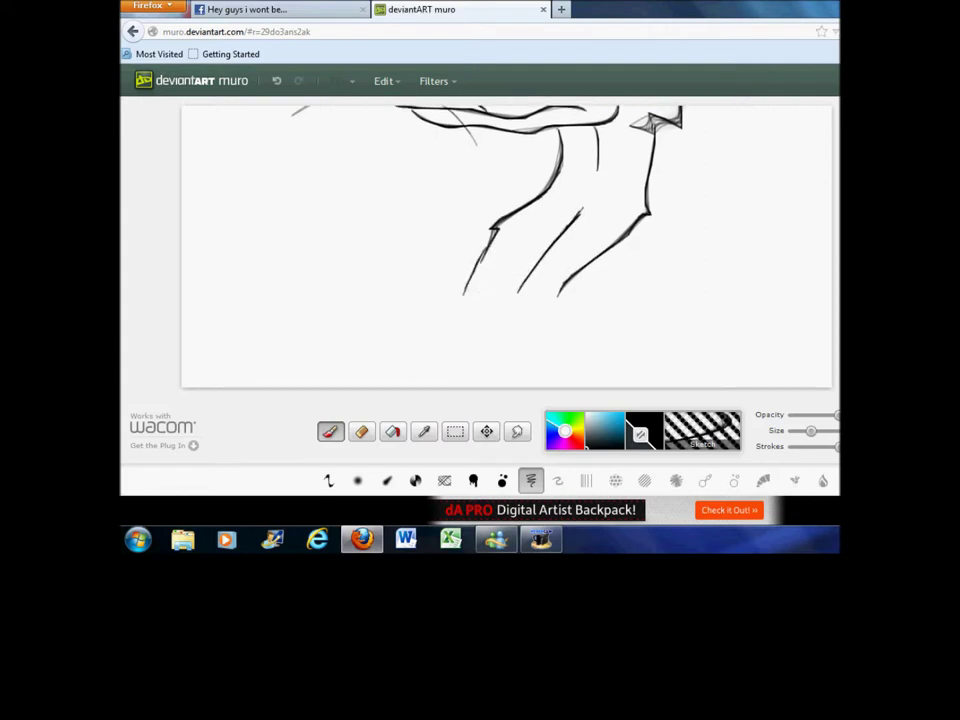
Step: Erase the lower back edge of the neck, redraw it farther out, and extend the neck's other lines downward
left_click(361, 432)
mouse_move(641, 246)
left_mouse_down()
mouse_move(602, 285)
mouse_move(587, 281)
mouse_move(561, 320)
left_mouse_up()
left_click(328, 432)
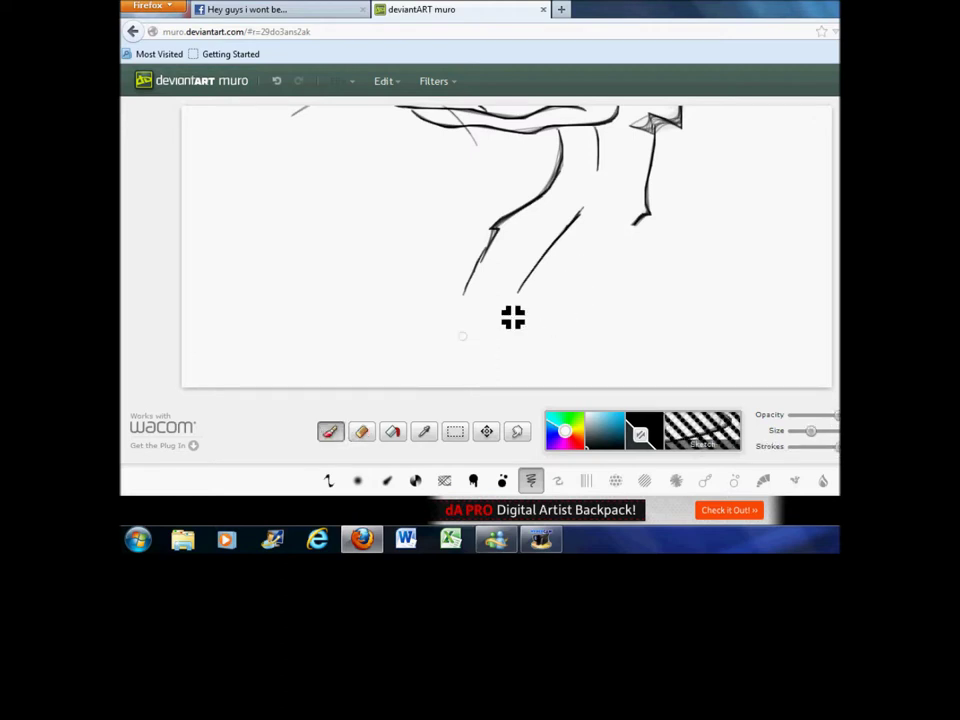
left_click_drag(643, 231, 589, 302)
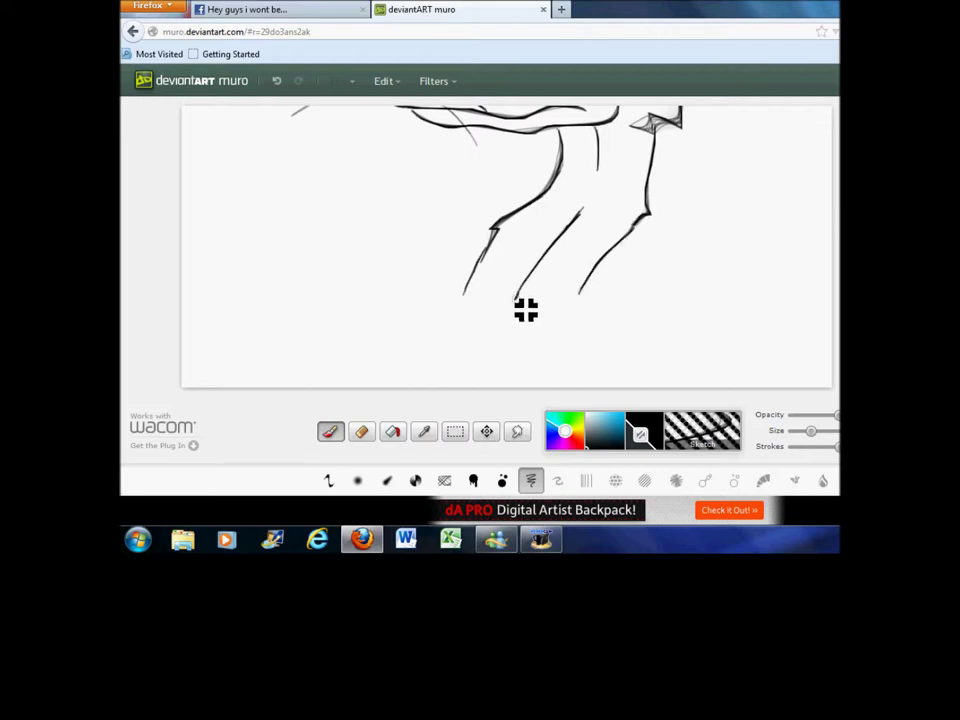
left_click_drag(484, 296, 465, 317)
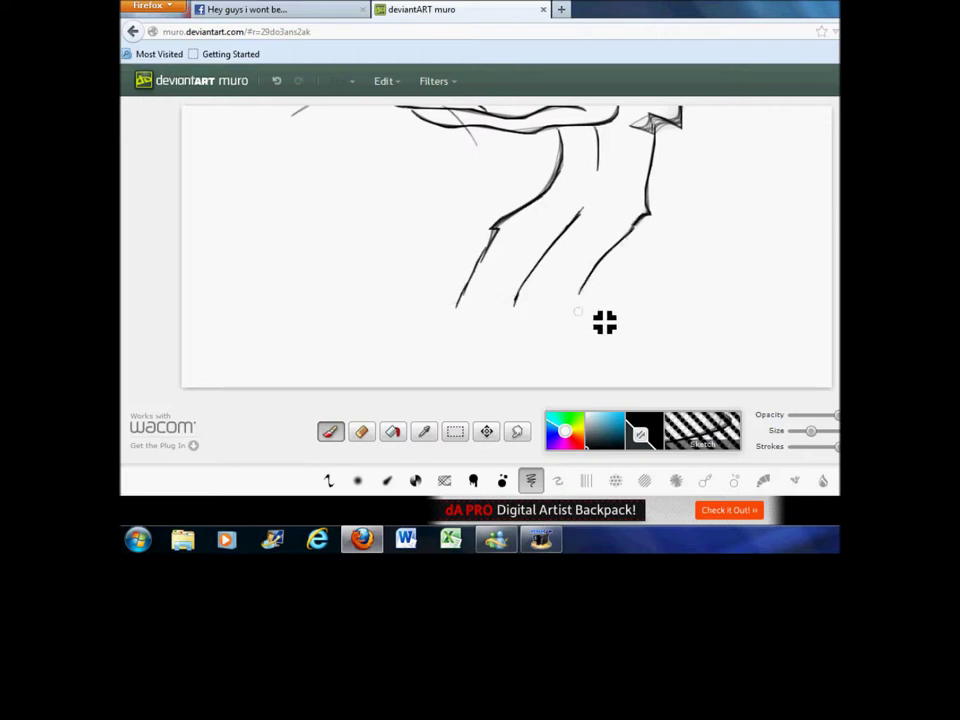
mouse_move(598, 295)
left_mouse_down()
mouse_move(480, 319)
mouse_move(479, 373)
mouse_move(562, 337)
mouse_move(572, 347)
mouse_move(606, 287)
left_mouse_up()
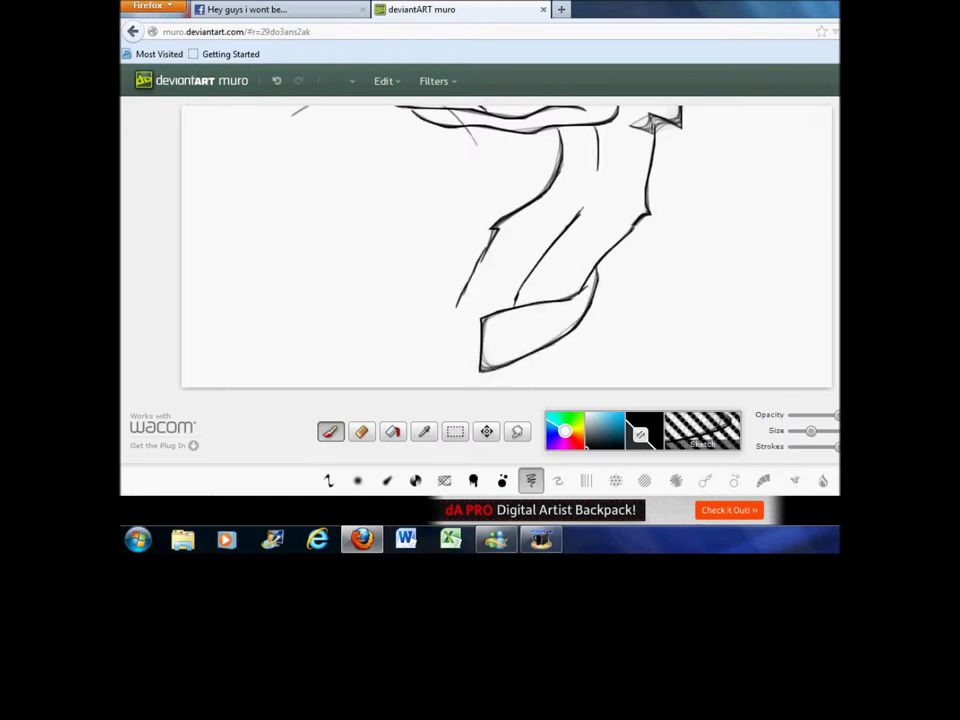
left_click(275, 81)
left_click(275, 81)
Step: Draw the right shirt collar flap at the base of the neck, undoing and redrawing its outer edges
mouse_move(594, 302)
left_mouse_down()
mouse_move(545, 332)
mouse_move(479, 351)
mouse_move(485, 399)
mouse_move(606, 313)
left_mouse_up()
left_click(279, 83)
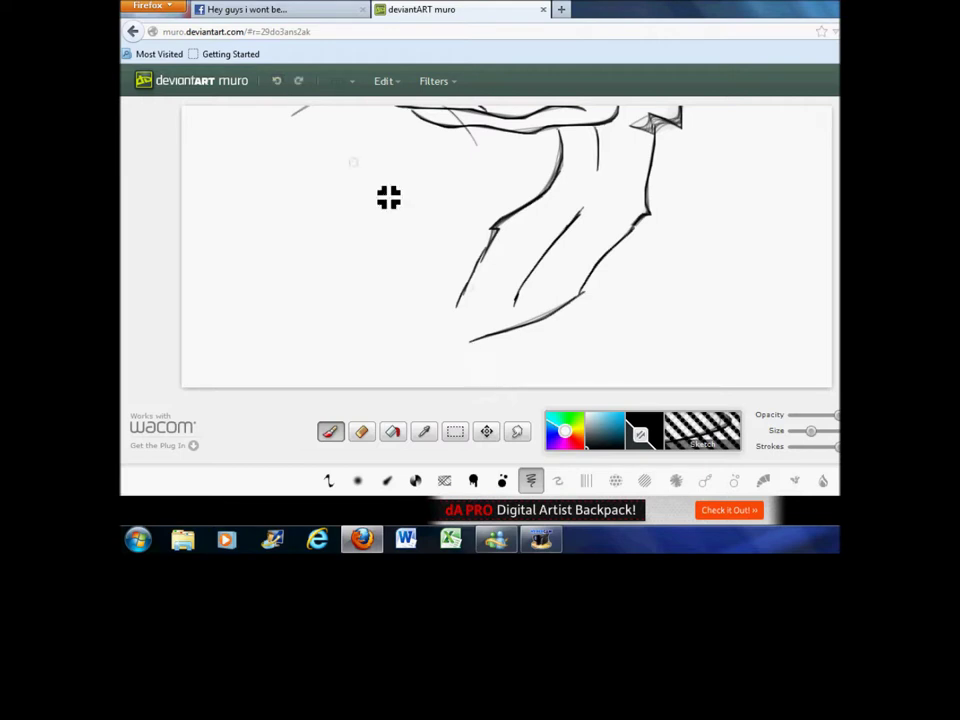
mouse_move(474, 350)
left_mouse_down()
mouse_move(469, 399)
mouse_move(591, 336)
mouse_move(610, 286)
mouse_move(602, 280)
mouse_move(605, 293)
mouse_move(558, 350)
left_mouse_up()
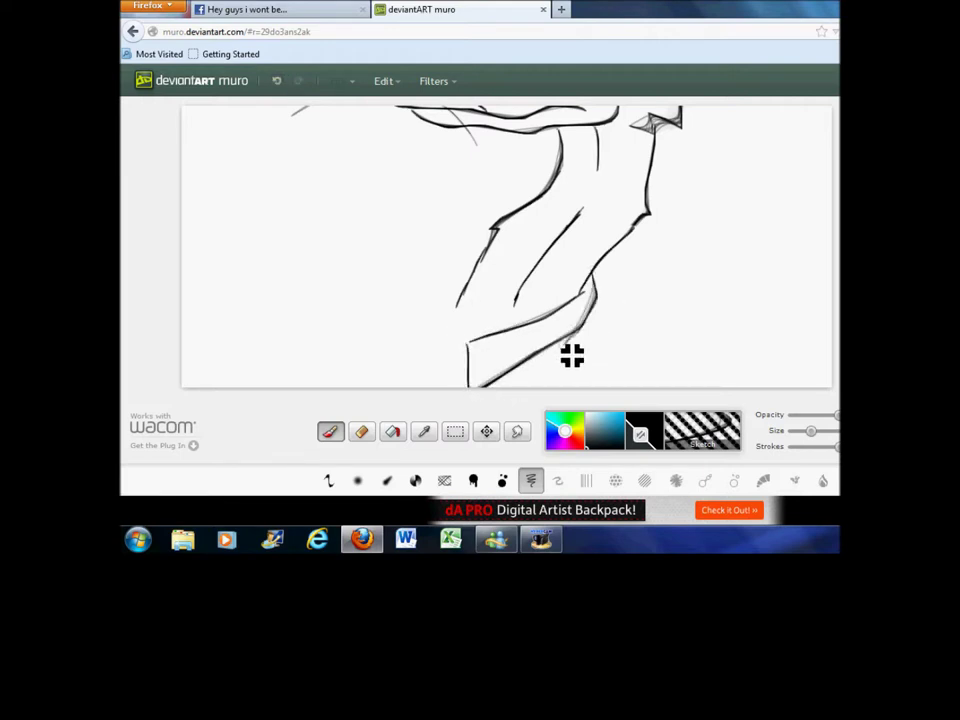
left_click(277, 81)
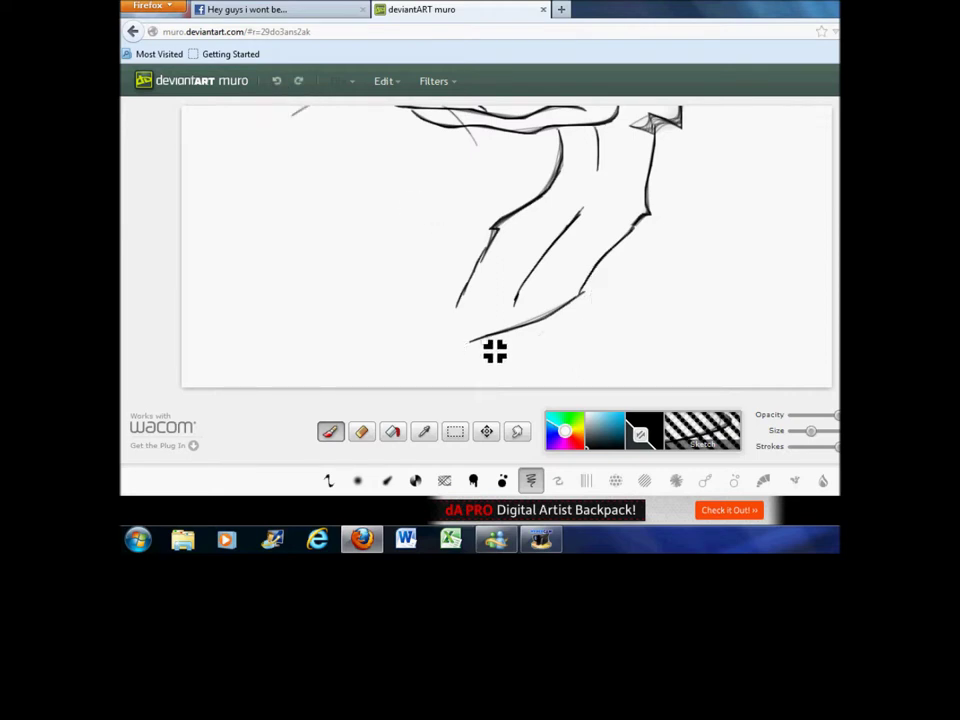
left_click_drag(590, 291, 570, 396)
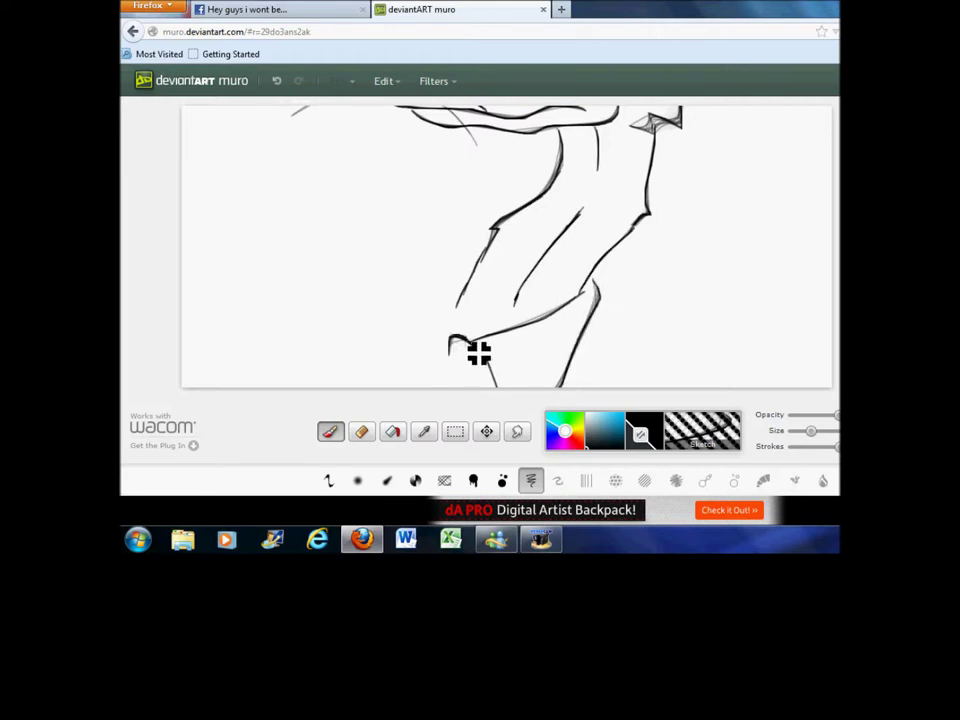
Step: Sketch a small tie knot at the collar opening and the pointed left collar flap beside it
left_click_drag(478, 366, 460, 367)
mouse_move(468, 298)
left_mouse_down()
mouse_move(460, 346)
mouse_move(471, 293)
mouse_move(447, 320)
mouse_move(419, 386)
left_mouse_up()
mouse_move(419, 386)
left_mouse_down()
mouse_move(446, 369)
mouse_move(452, 344)
left_mouse_up()
Step: Erase the small tie knot and redraw it larger between the collar flaps, adding the adjoining lines below
left_click(361, 431)
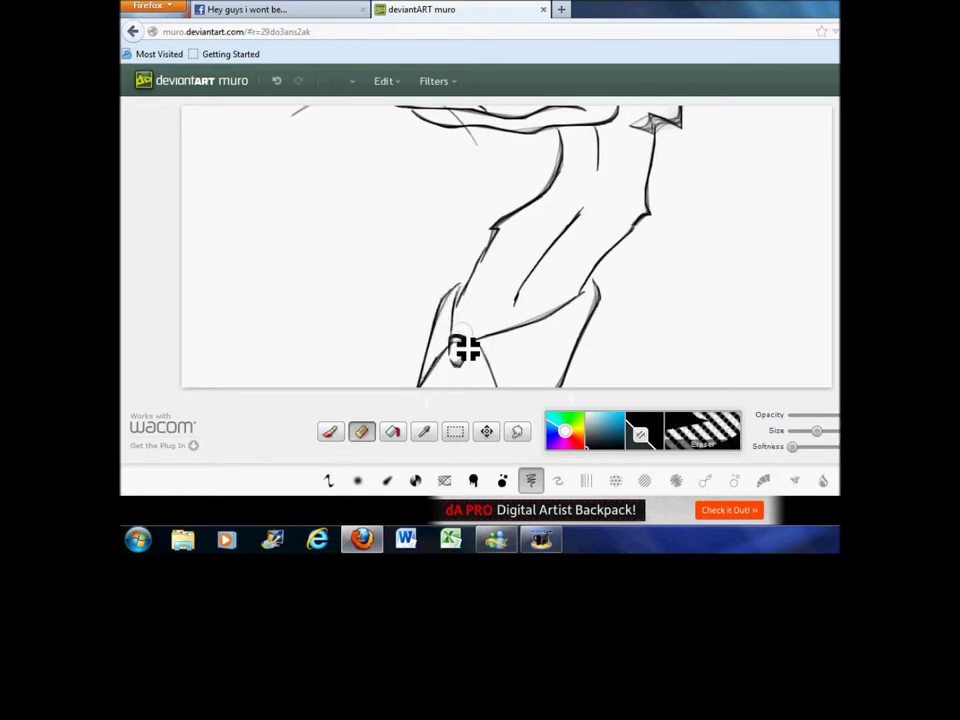
mouse_move(462, 359)
left_mouse_down()
mouse_move(446, 377)
mouse_move(462, 361)
left_mouse_up()
left_click(329, 432)
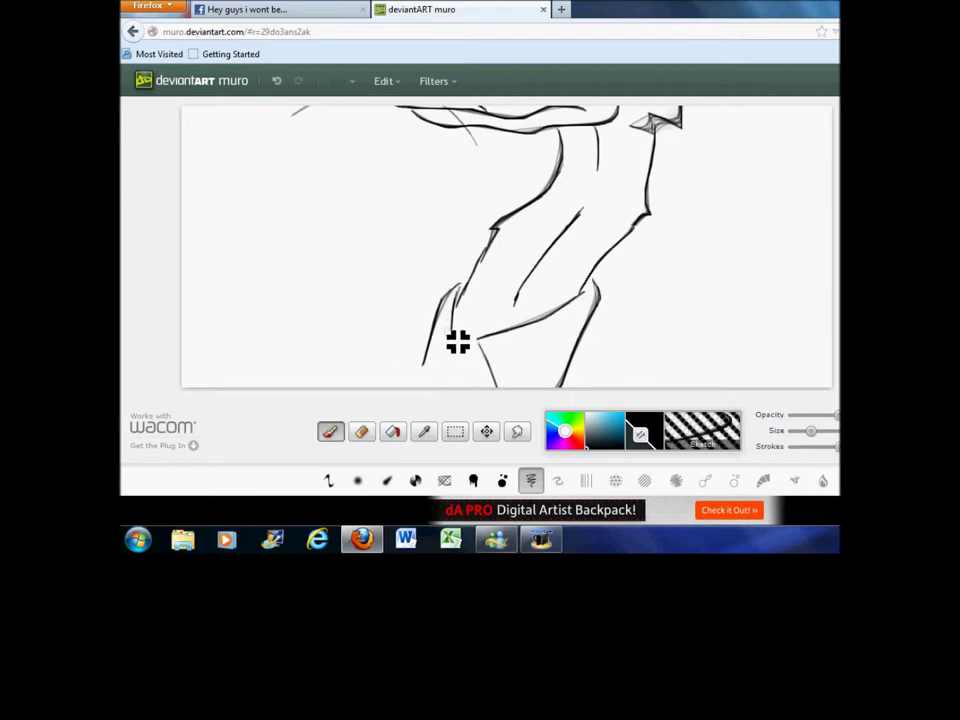
mouse_move(482, 350)
left_mouse_down()
mouse_move(452, 346)
mouse_move(446, 375)
left_mouse_up()
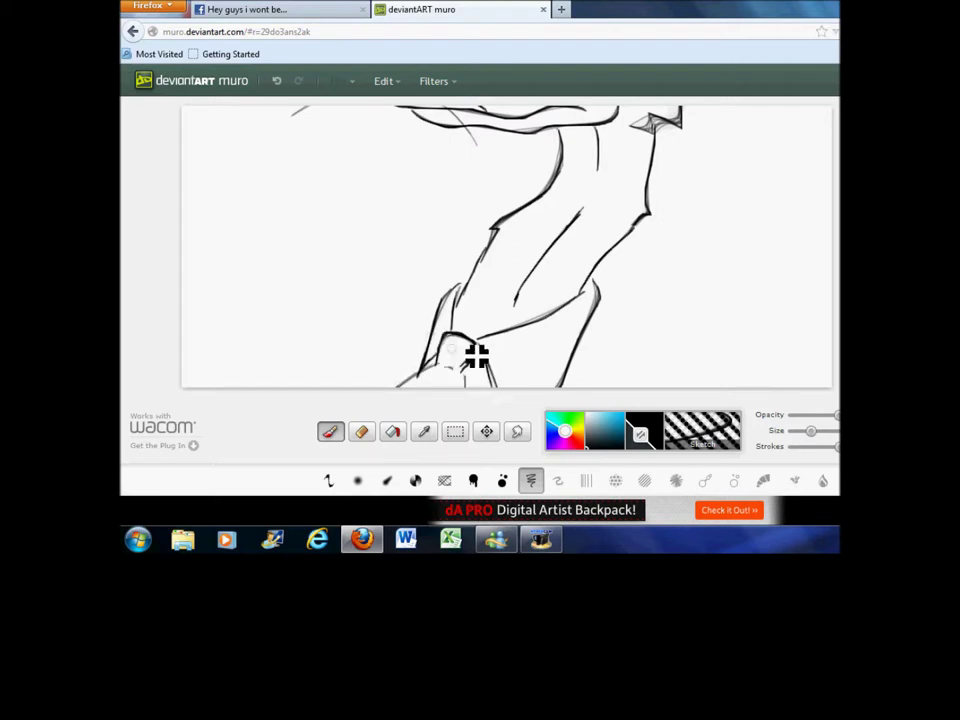
Step: Draw the jacket lapel to the right of the collar and the shoulder line extending outward from it
mouse_move(599, 305)
left_mouse_down()
mouse_move(652, 342)
mouse_move(623, 386)
left_mouse_up()
mouse_move(665, 352)
left_mouse_down()
mouse_move(705, 366)
mouse_move(778, 356)
mouse_move(786, 390)
left_mouse_up()
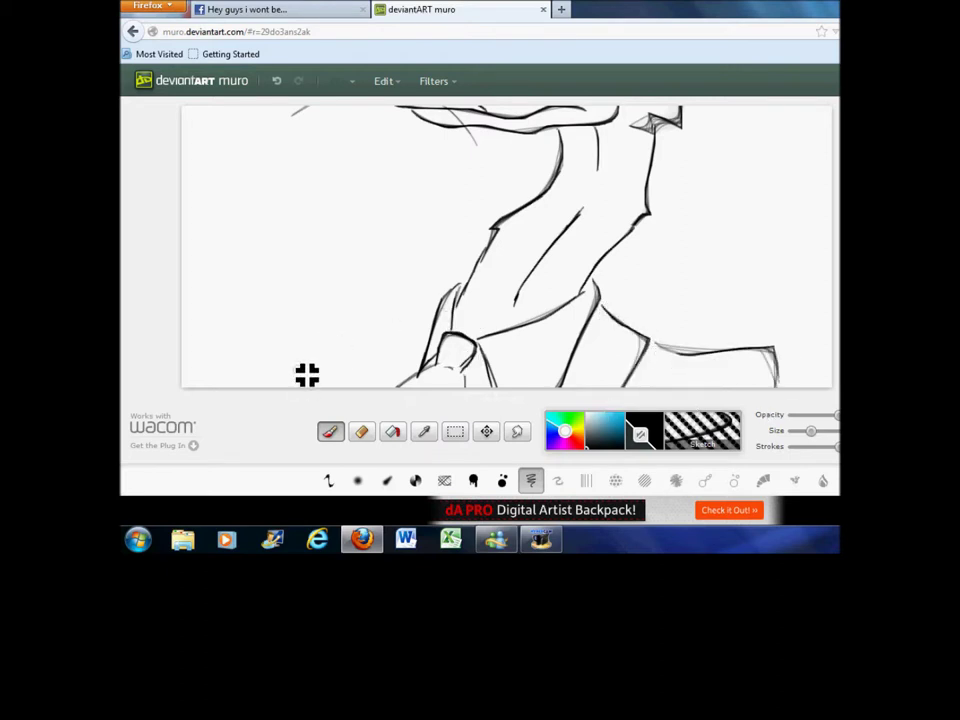
Step: Draw a raised hand with pointed fingers left of the neck and a sleeve cuff around its wrist
left_click_drag(291, 349, 291, 286)
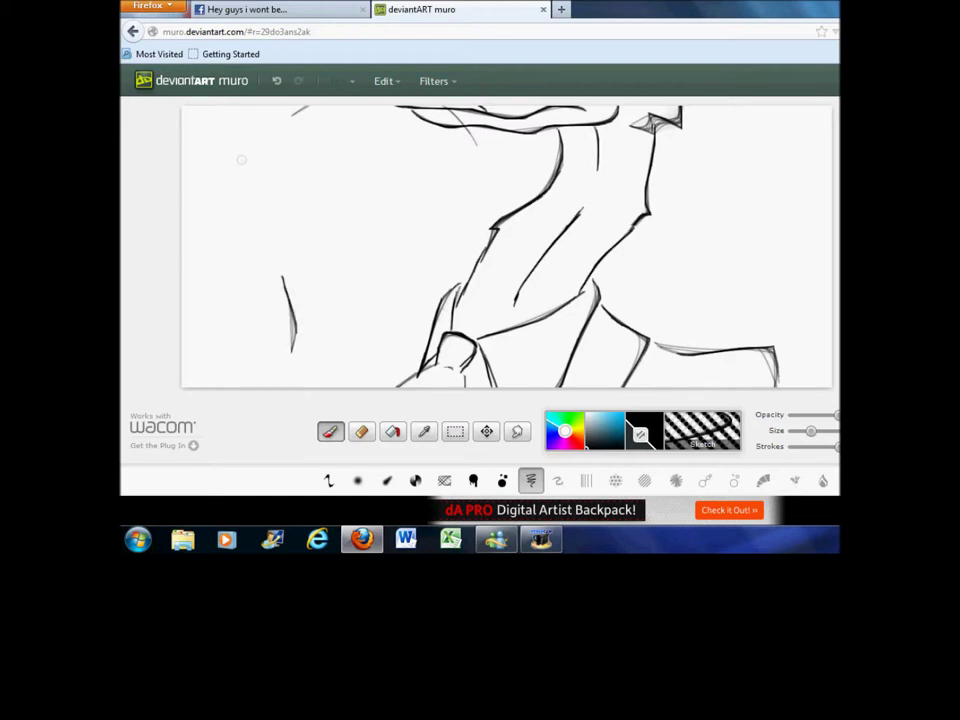
left_click(276, 84)
mouse_move(292, 342)
left_mouse_down()
mouse_move(269, 205)
mouse_move(278, 207)
mouse_move(299, 319)
left_mouse_up()
mouse_move(289, 274)
left_mouse_down()
mouse_move(346, 208)
mouse_move(323, 274)
mouse_move(326, 302)
mouse_move(394, 244)
mouse_move(404, 263)
mouse_move(350, 320)
mouse_move(371, 360)
left_mouse_up()
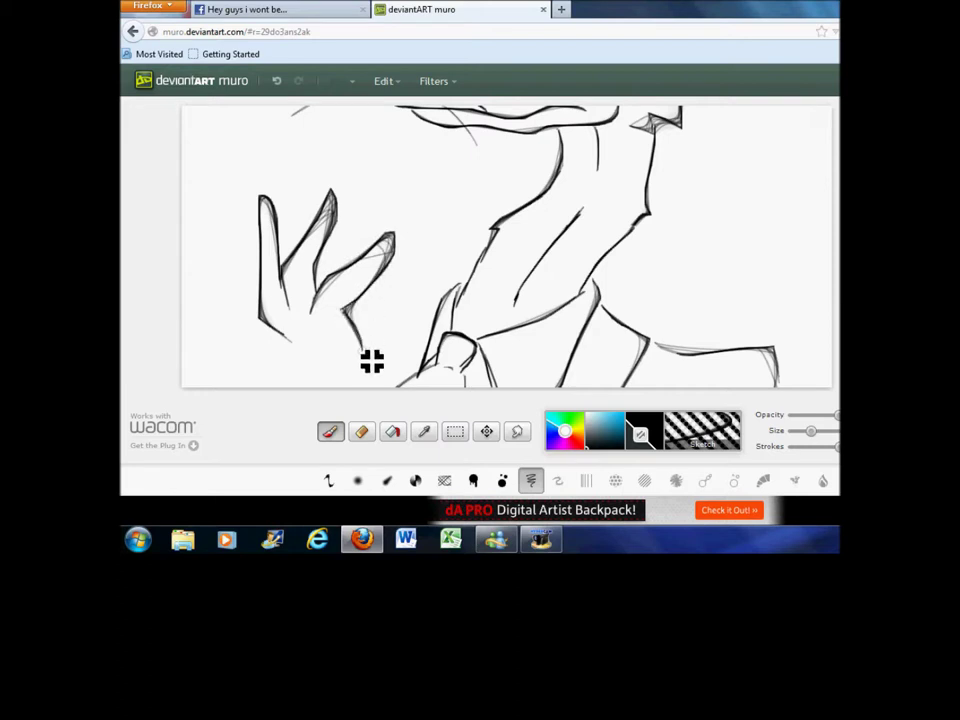
mouse_move(291, 346)
left_mouse_down()
mouse_move(313, 373)
mouse_move(373, 372)
mouse_move(396, 360)
mouse_move(367, 346)
mouse_move(363, 368)
mouse_move(407, 375)
mouse_move(371, 386)
mouse_move(274, 374)
left_mouse_up()
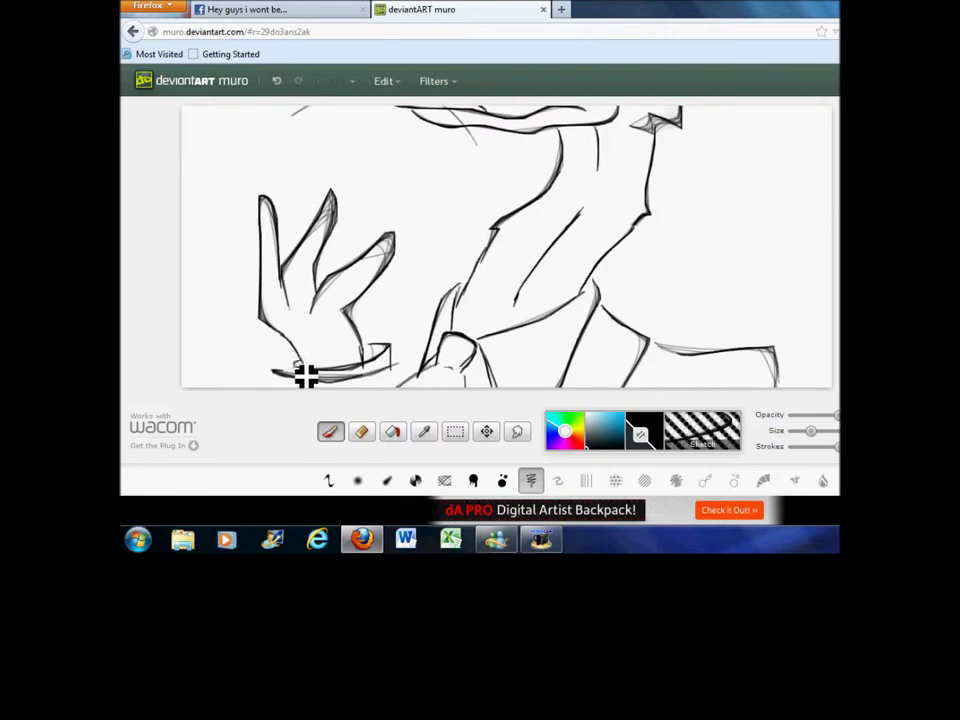
Step: Complete the sleeve cuff around the raised wrist and sketch the sleeve and shoulder lines between cuff and collar
left_click_drag(293, 377, 398, 373)
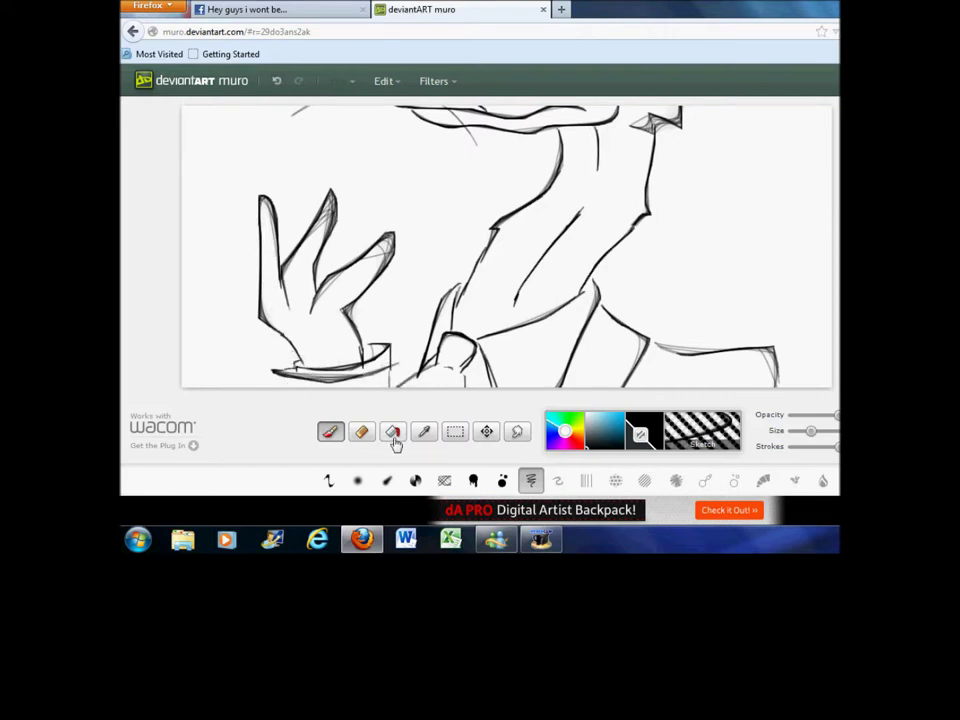
mouse_move(431, 313)
left_mouse_down()
mouse_move(405, 343)
mouse_move(389, 384)
left_mouse_up()
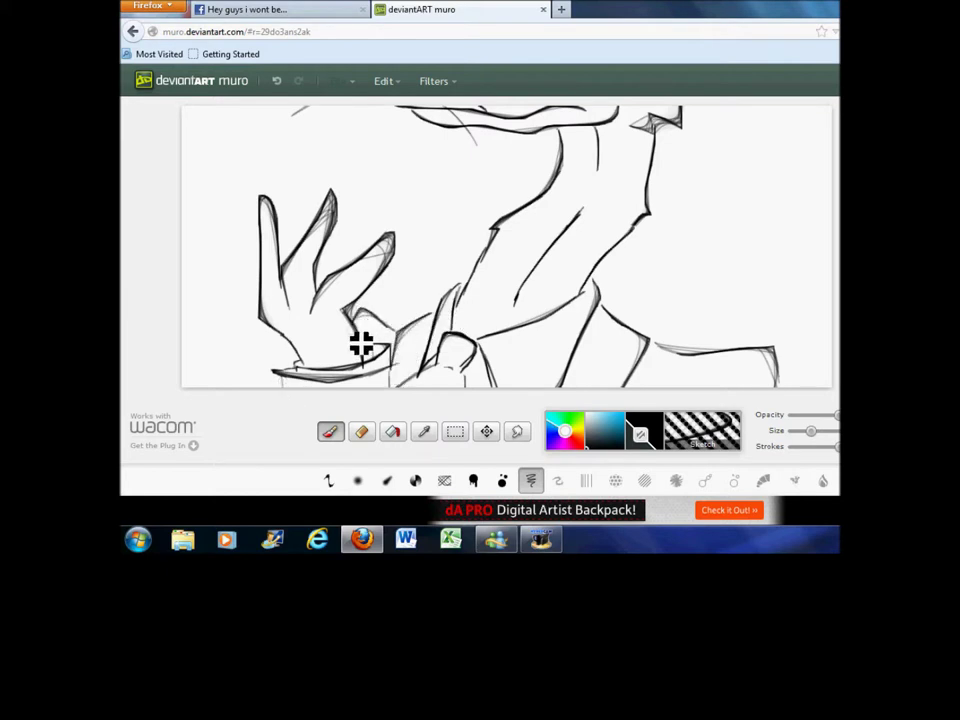
Step: Draw the outline of a curved hat band above the brim line over the character's eyes
scroll(505, 245, "up", 5)
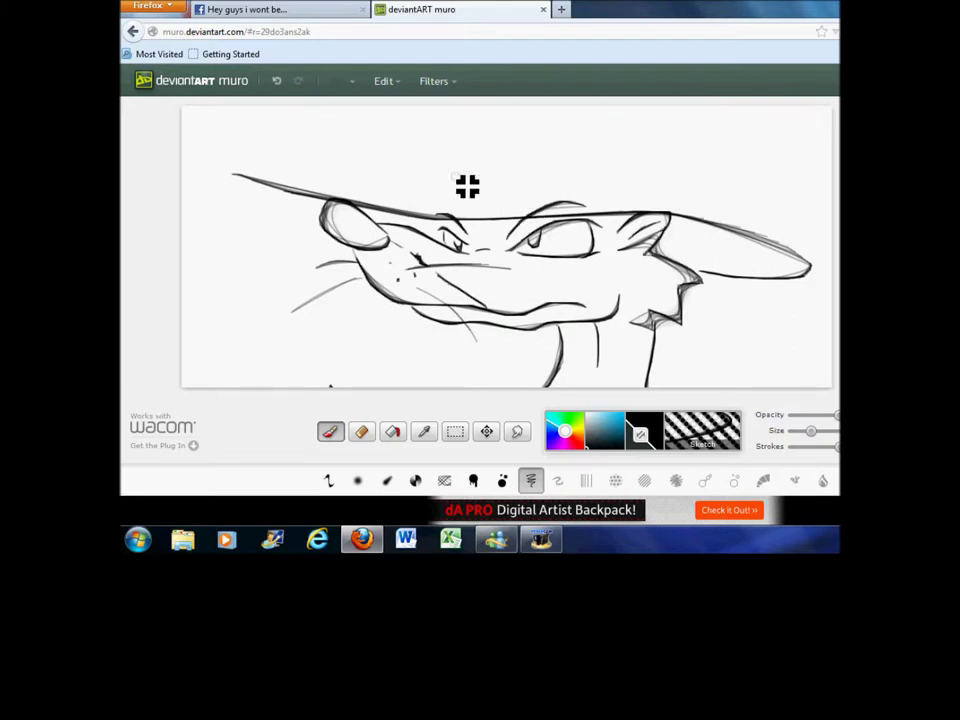
mouse_move(449, 201)
left_mouse_down()
mouse_move(463, 178)
mouse_move(531, 174)
mouse_move(662, 200)
left_mouse_up()
mouse_move(454, 208)
left_mouse_down()
mouse_move(613, 215)
mouse_move(654, 208)
mouse_move(661, 197)
left_mouse_up()
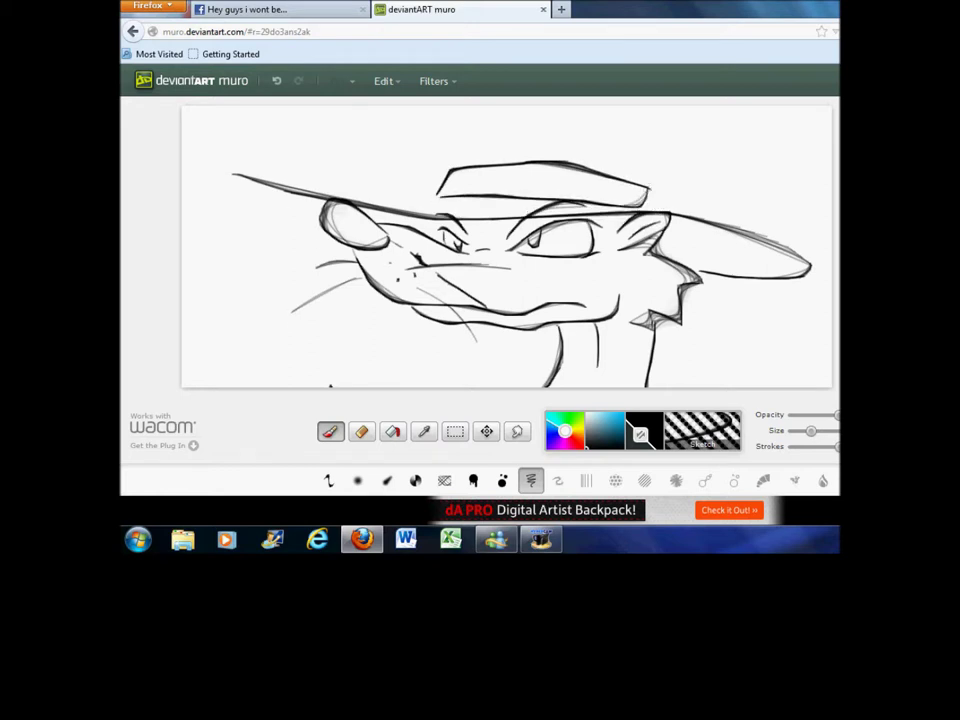
Step: Draw the tall hat crown with a crease above the band, and the upper edge of the brim over the snout
scroll(506, 246, "up", 1)
left_click_drag(453, 180, 507, 109)
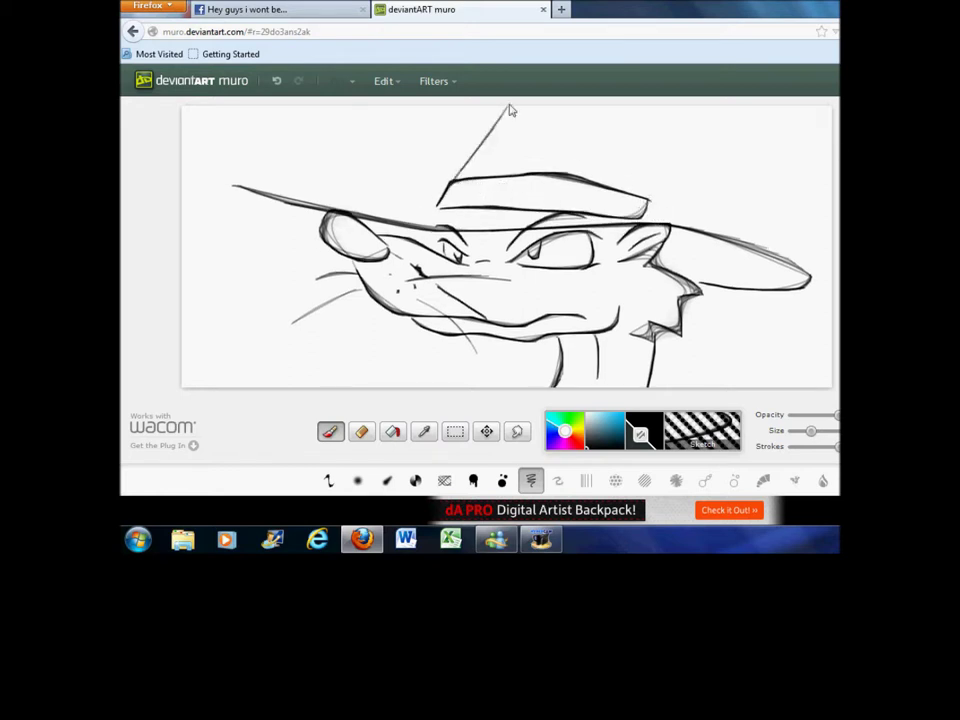
mouse_move(575, 108)
left_mouse_down()
mouse_move(582, 152)
mouse_move(594, 160)
mouse_move(655, 106)
left_mouse_up()
mouse_move(651, 205)
left_mouse_down()
mouse_move(666, 163)
mouse_move(656, 106)
left_mouse_up()
mouse_move(440, 206)
left_mouse_down()
mouse_move(402, 216)
mouse_move(231, 189)
left_mouse_up()
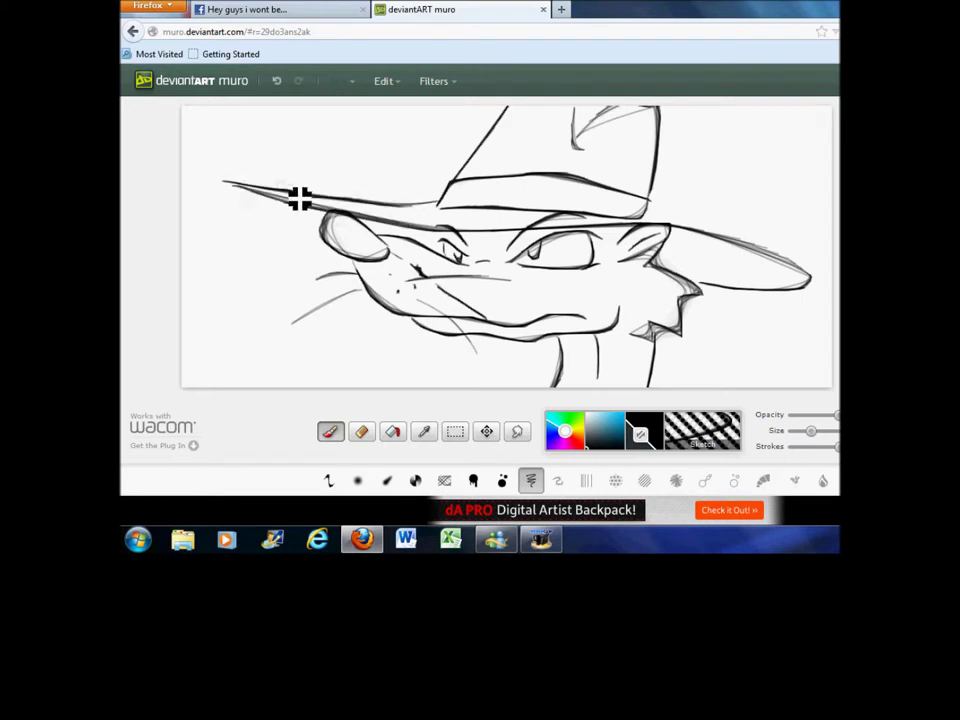
Step: Draw a small question mark and a short dash beneath the character's muzzle
scroll(506, 246, "down", 1)
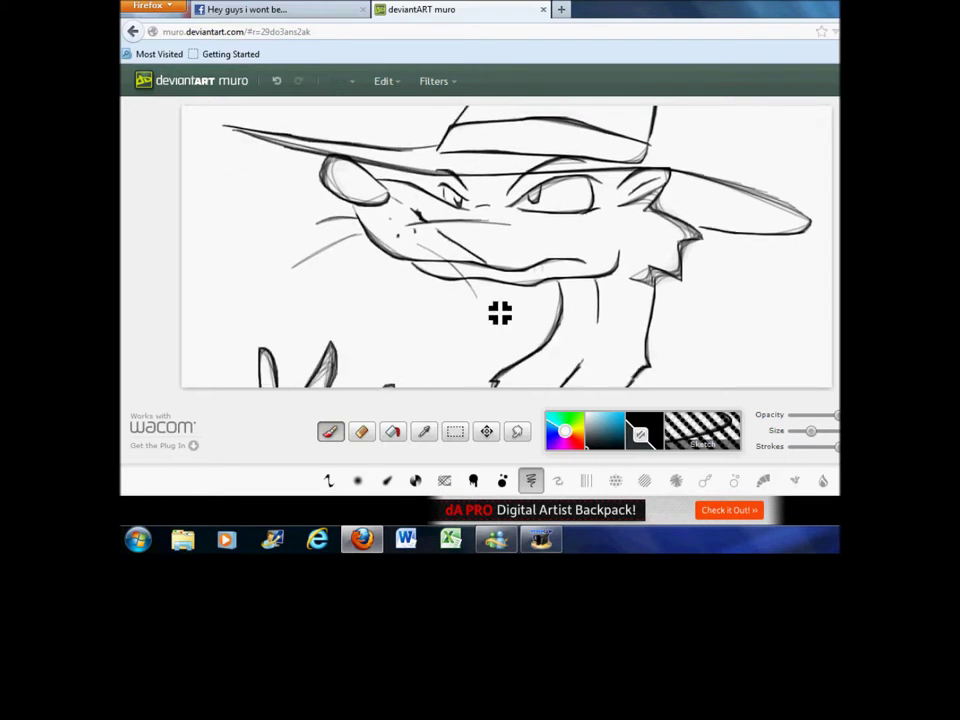
left_click_drag(447, 317, 377, 311)
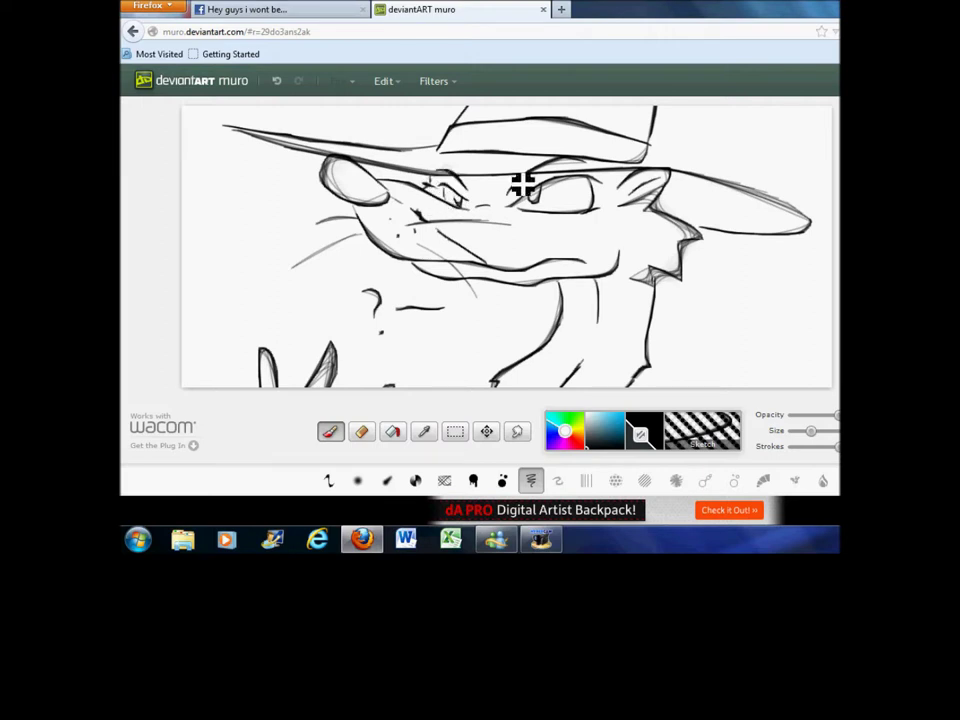
Step: Draw the upper edge of the brim behind the head, undoing the first stroke and redrawing it closer to the brim outline
mouse_move(649, 164)
left_mouse_down()
mouse_move(764, 204)
mouse_move(826, 209)
left_mouse_up()
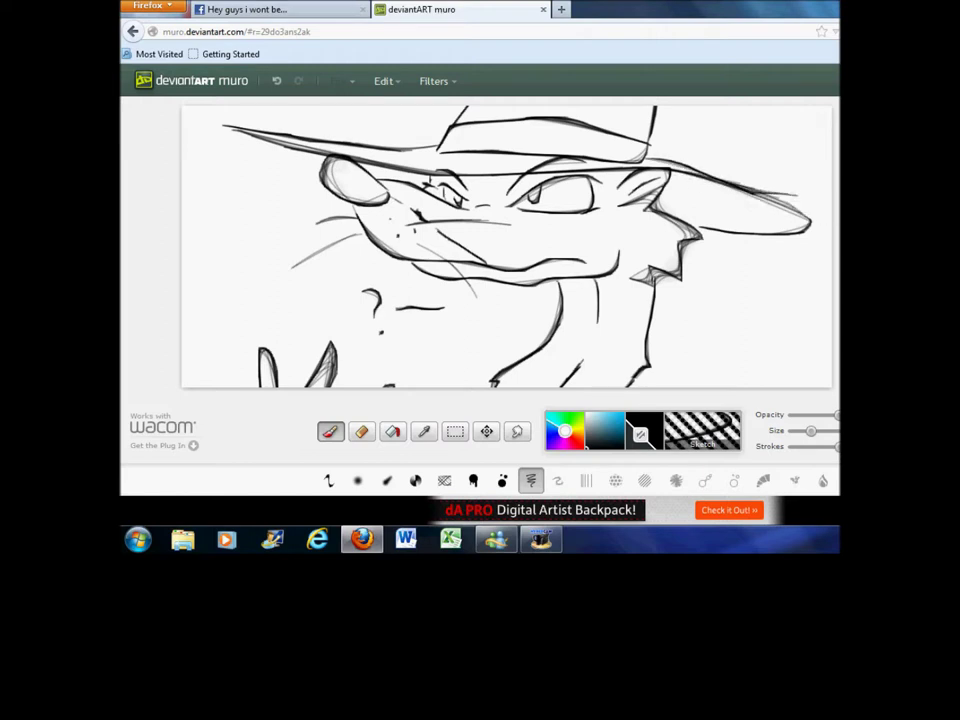
left_click(274, 84)
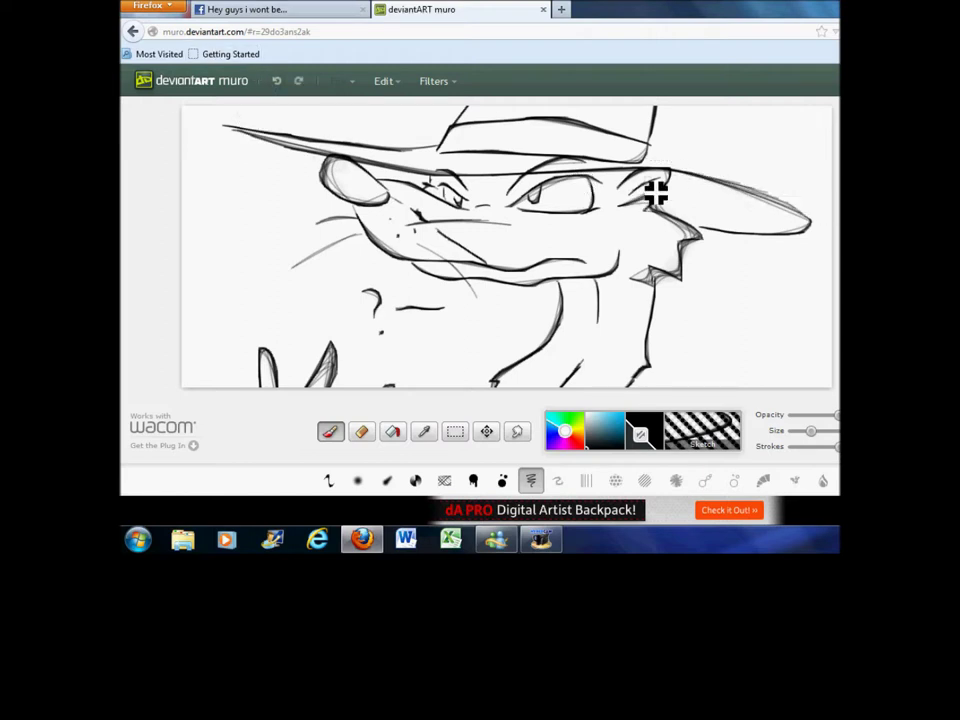
left_click_drag(653, 164, 803, 215)
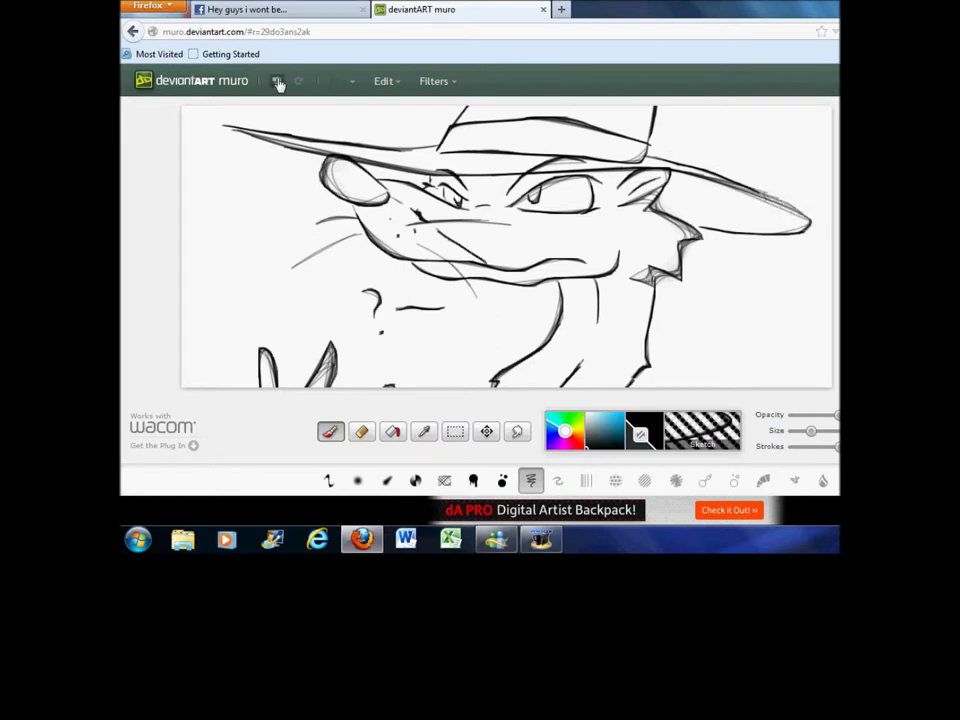
Step: Test the Smoke and Scatter brushes with a small swirl and dots in the canvas's empty upper-left corner
left_click(414, 481)
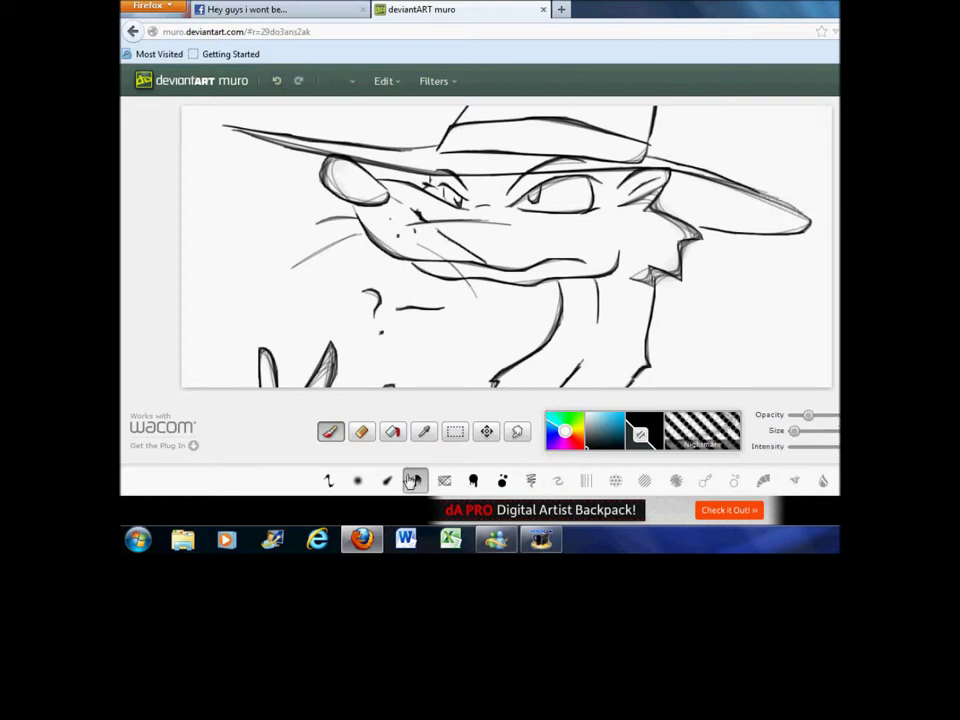
scroll(506, 246, "up", 2)
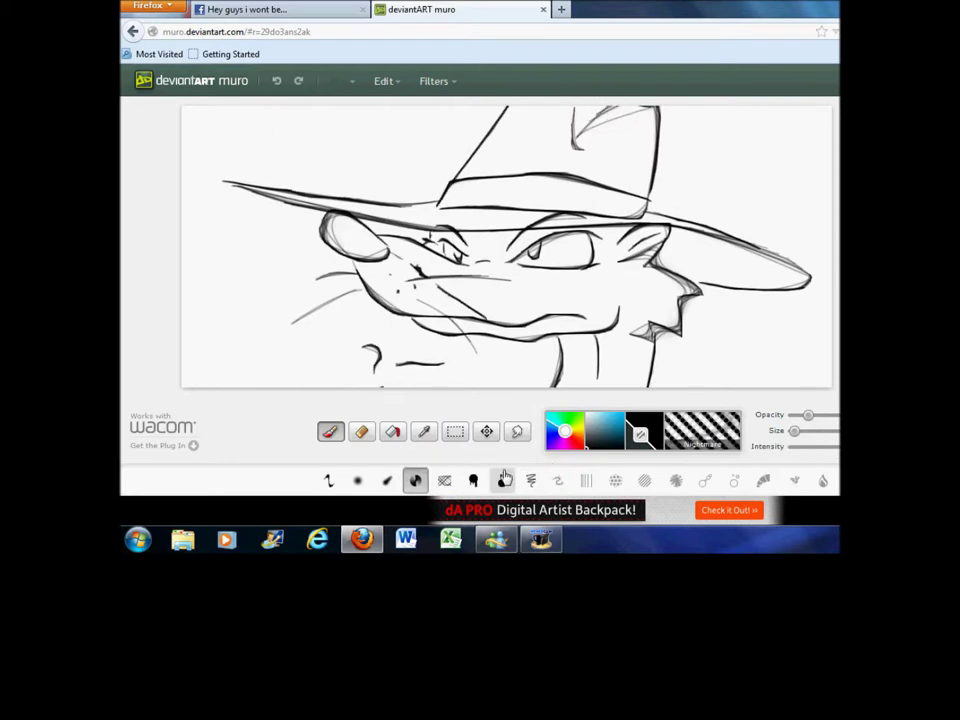
left_click(444, 480)
mouse_move(225, 138)
left_mouse_down()
mouse_move(201, 124)
mouse_move(257, 131)
mouse_move(208, 139)
mouse_move(219, 136)
left_mouse_up()
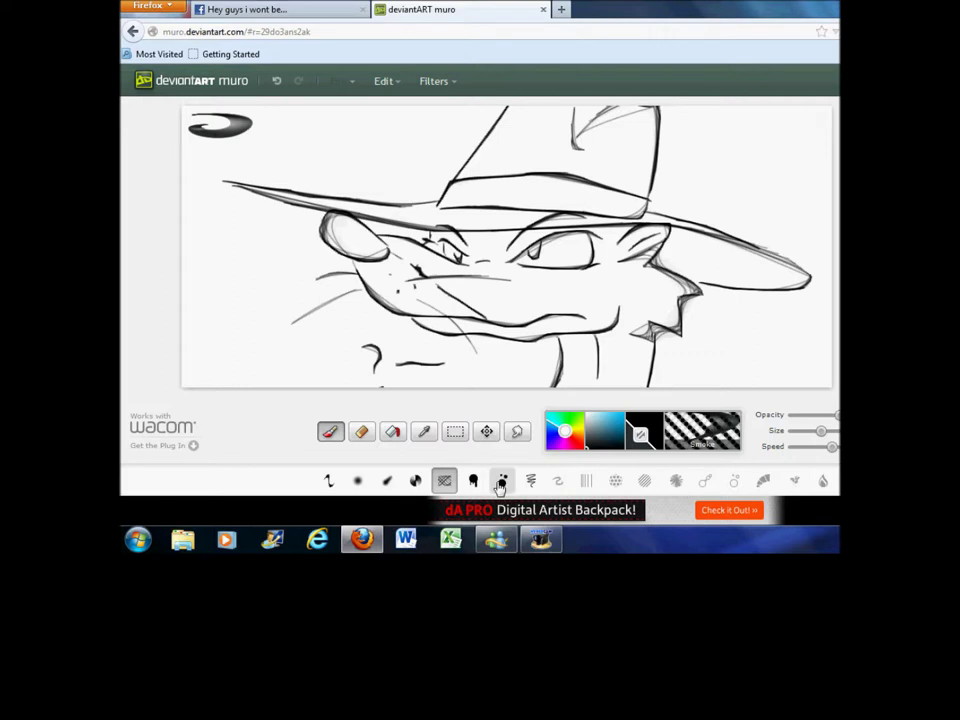
left_click(501, 482)
left_click_drag(269, 143, 285, 158)
left_click(277, 81)
mouse_move(211, 133)
left_mouse_down()
mouse_move(199, 135)
mouse_move(256, 145)
left_mouse_up()
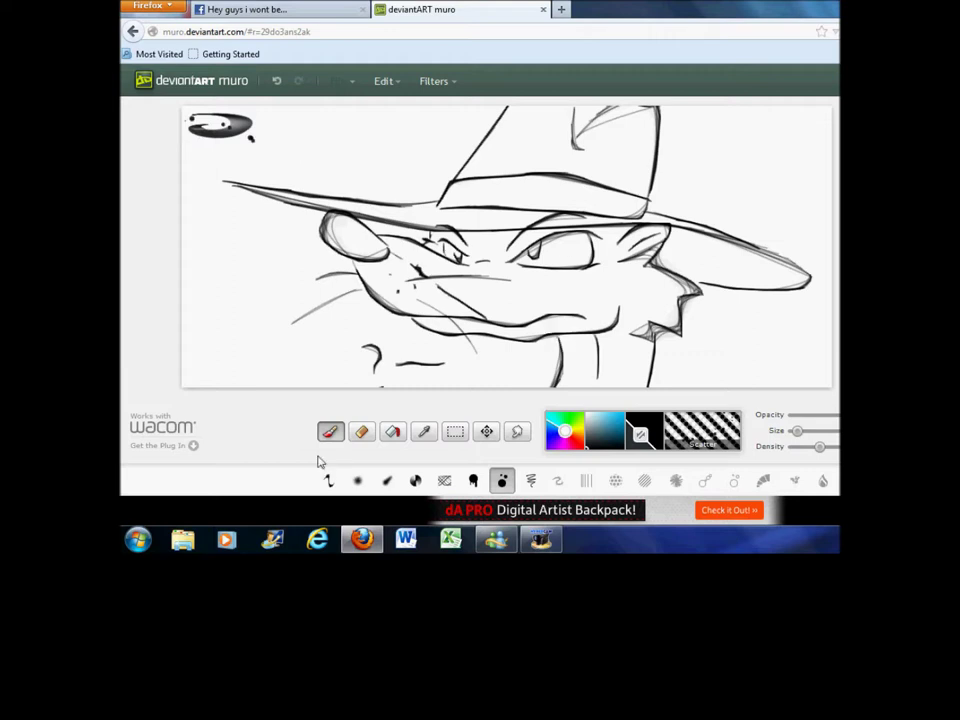
Step: Fill both pupils solid black with the Basic brush
left_click(357, 480)
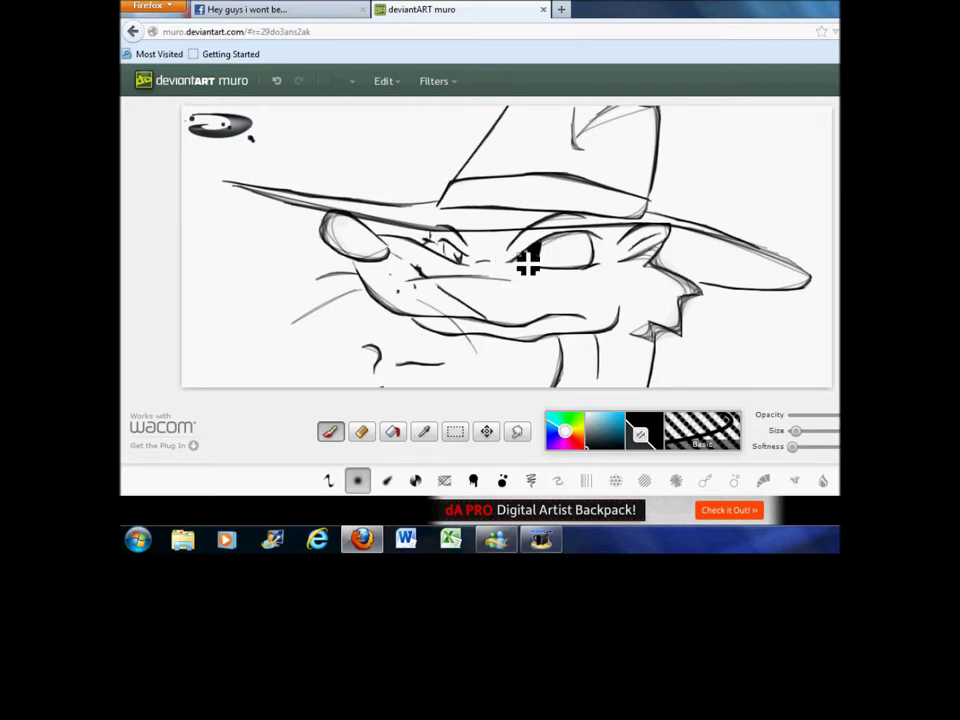
left_click_drag(540, 262, 545, 252)
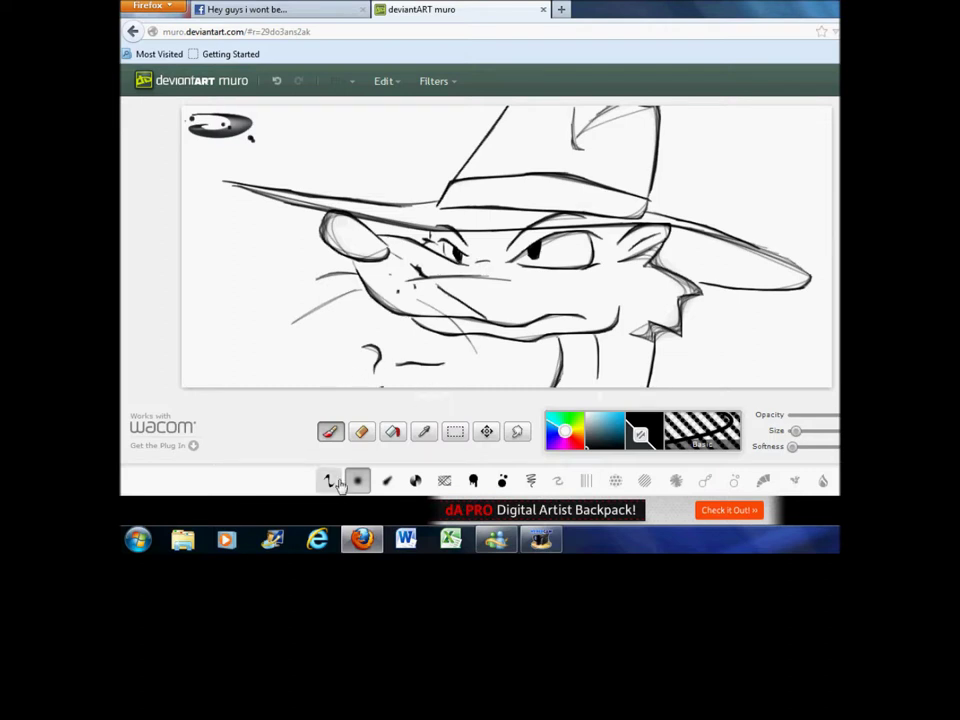
Step: Enlarge the Basic brush and choose a magenta shade, undoing a test dab on the hat band before adjusting the shade
left_click_drag(798, 432, 810, 431)
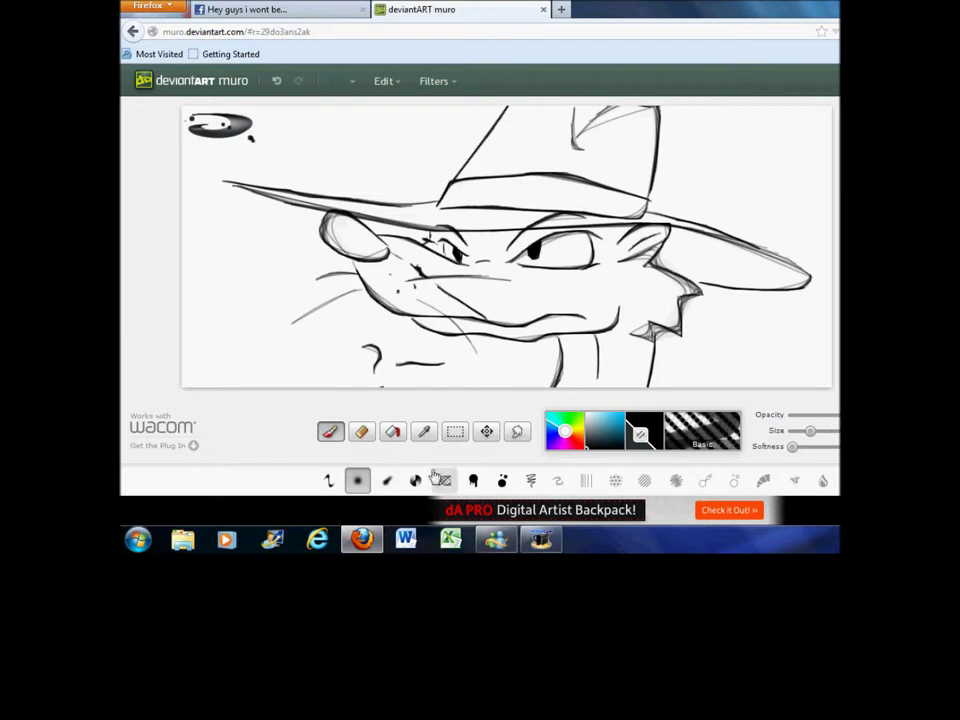
left_click(556, 440)
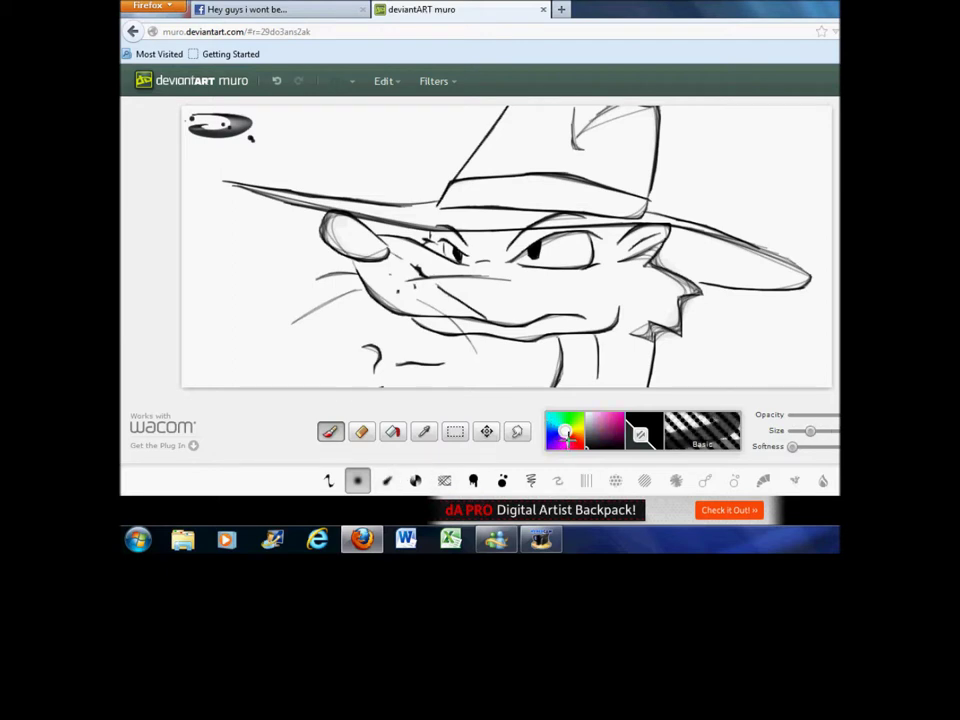
left_click(611, 423)
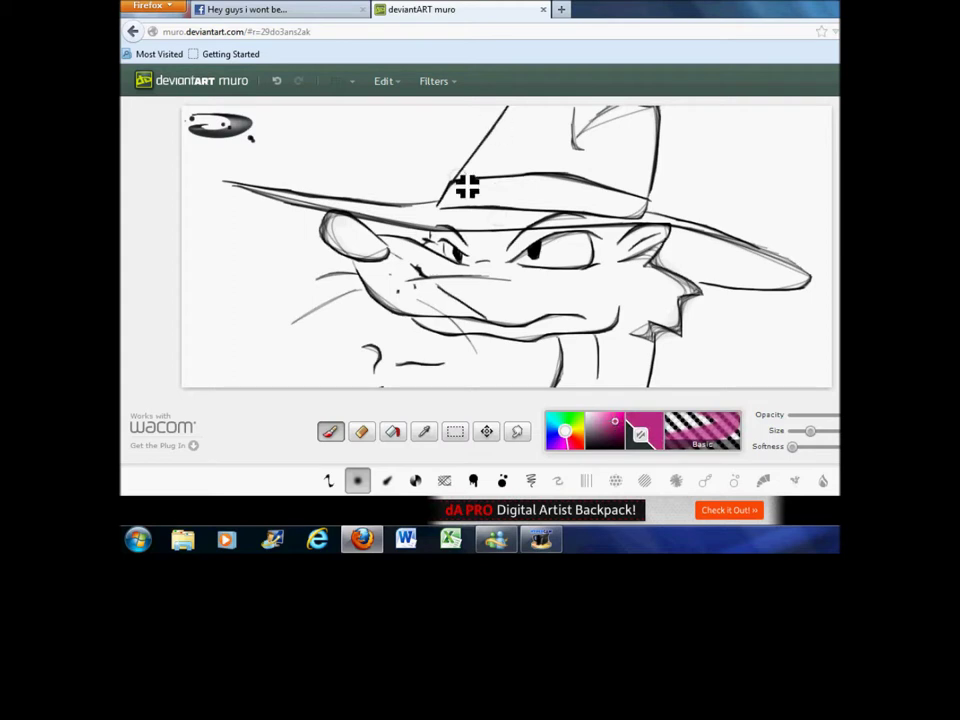
left_click_drag(464, 197, 456, 208)
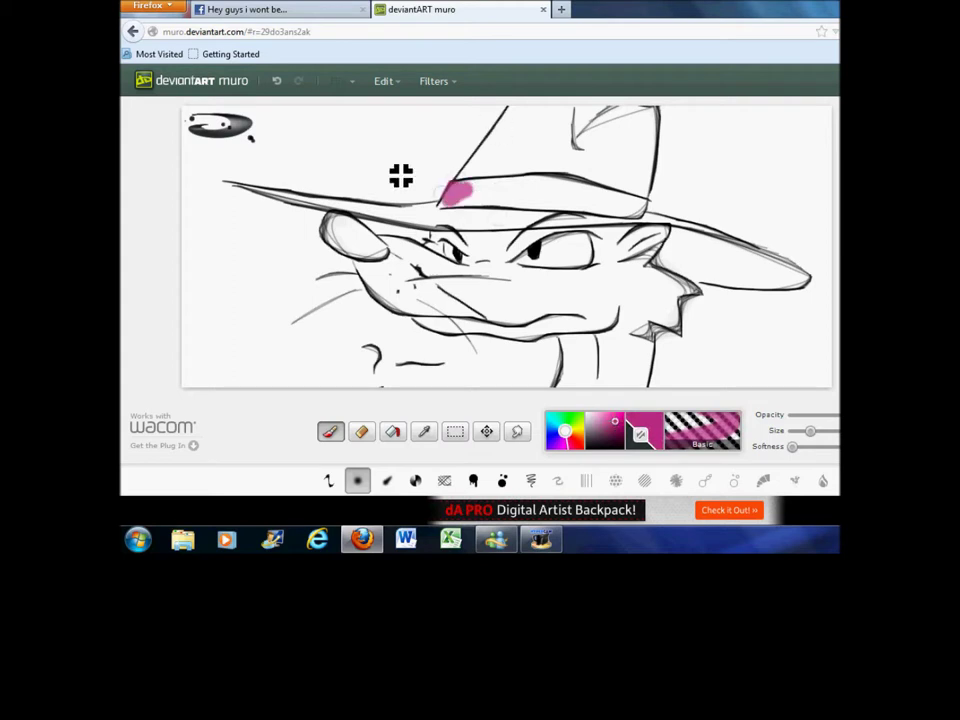
key("ctrl+z")
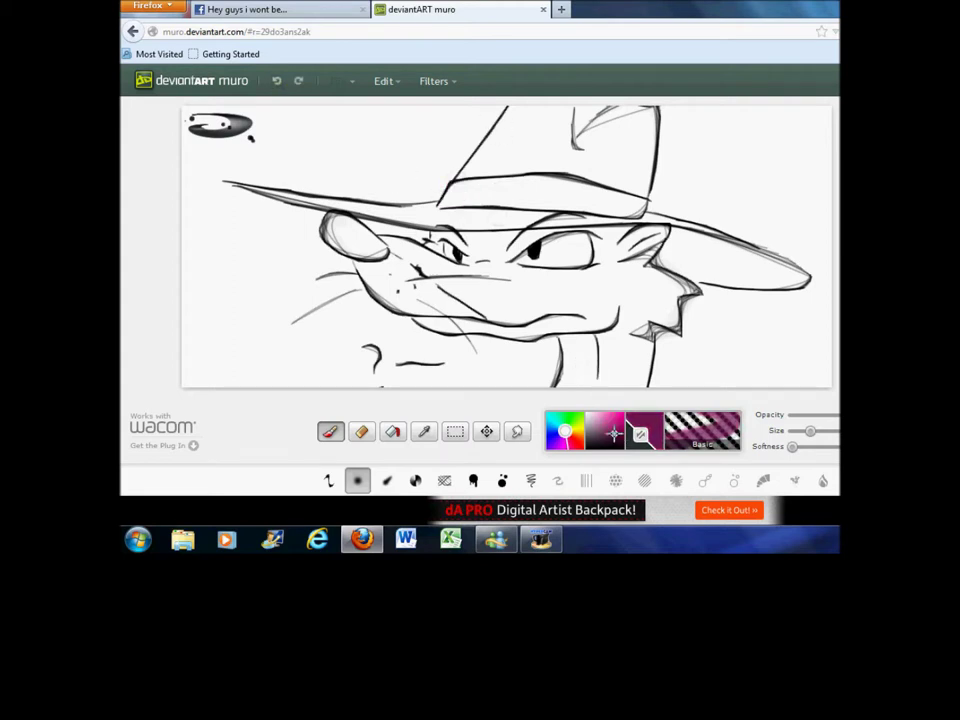
left_click(606, 430)
left_click_drag(606, 430, 606, 426)
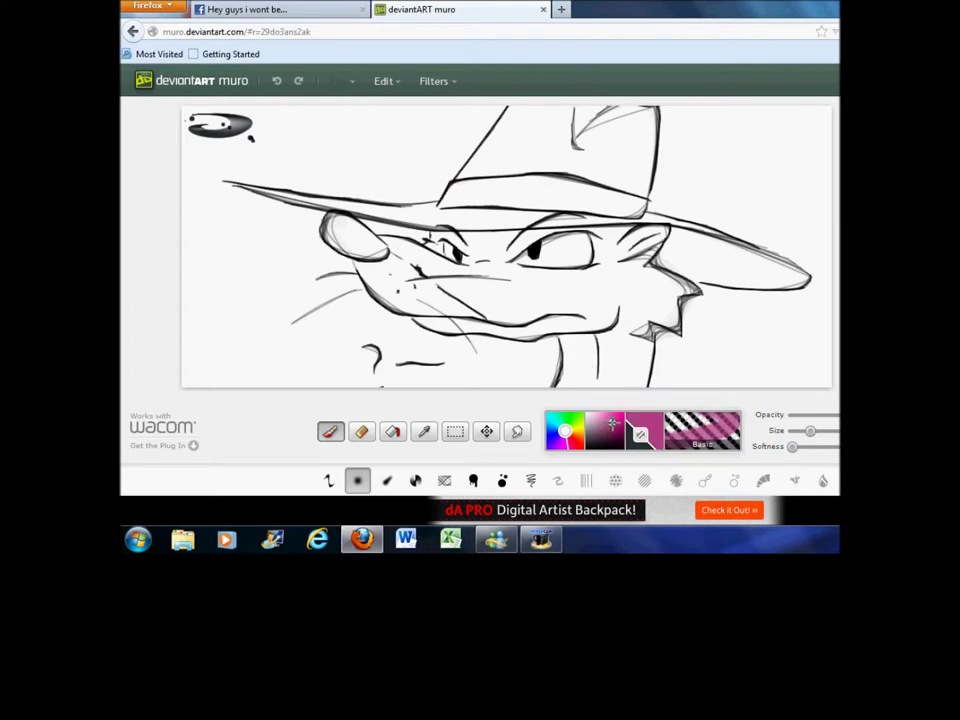
mouse_move(449, 199)
left_mouse_down()
mouse_move(555, 197)
mouse_move(649, 214)
left_mouse_up()
mouse_move(588, 201)
left_mouse_down()
mouse_move(548, 190)
mouse_move(630, 211)
mouse_move(581, 196)
mouse_move(661, 235)
mouse_move(435, 203)
mouse_move(592, 213)
mouse_move(458, 211)
mouse_move(462, 194)
mouse_move(477, 194)
mouse_move(638, 217)
left_mouse_up()
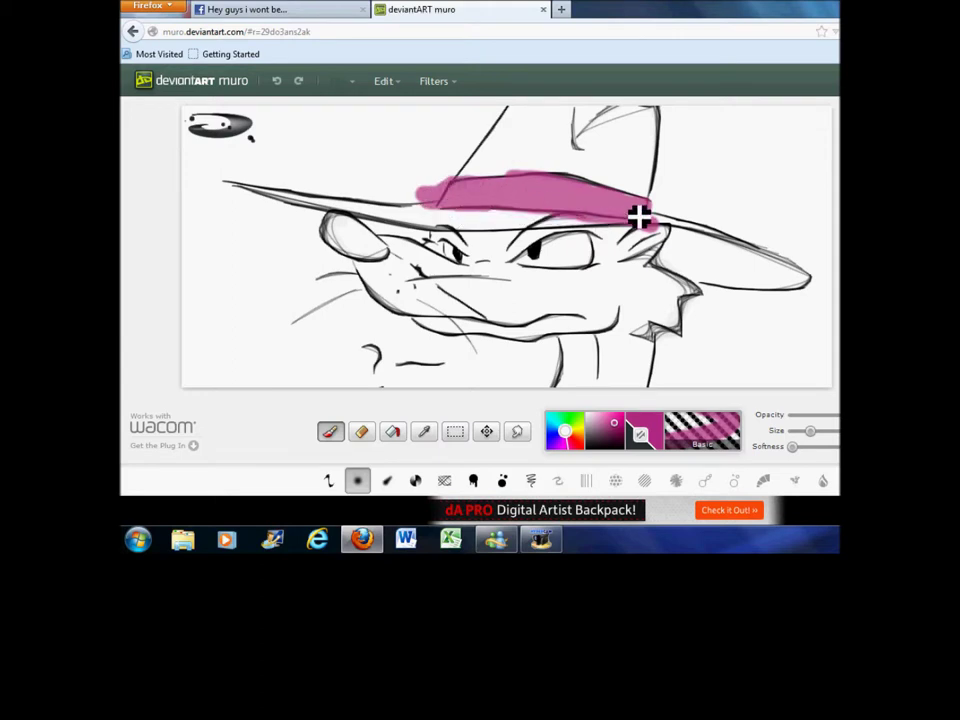
left_click(276, 81)
left_click(430, 82)
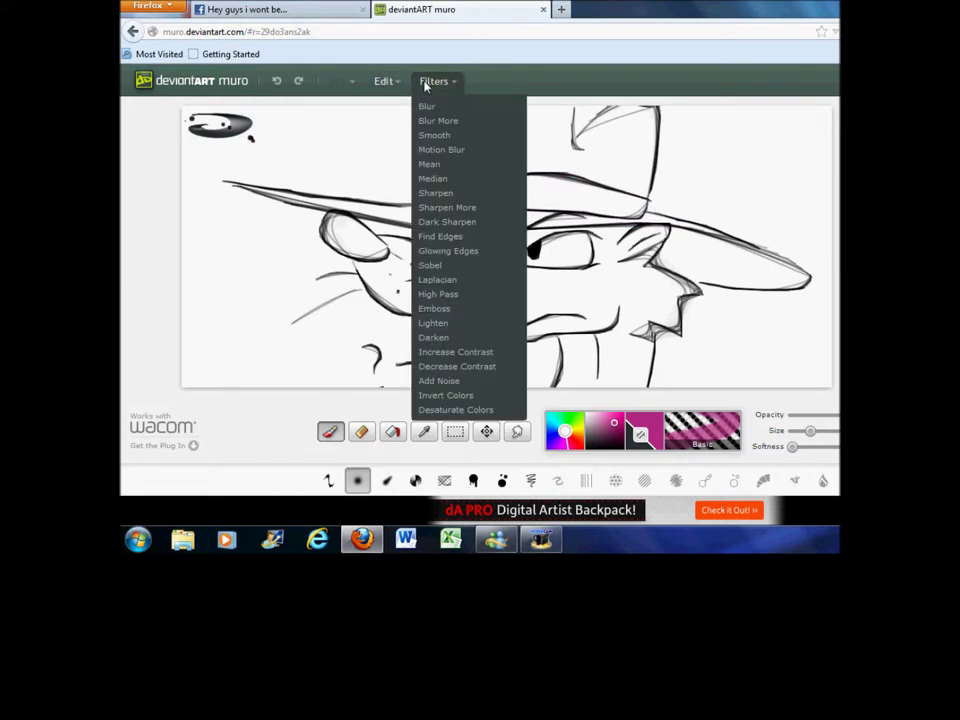
left_click(428, 82)
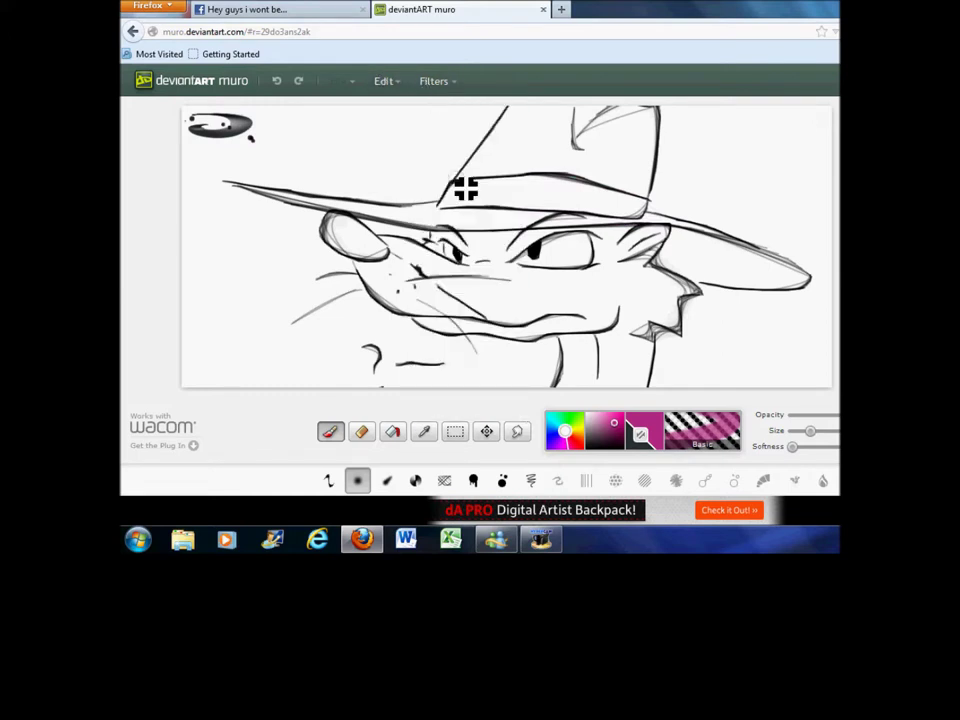
Step: Paint the whole hat band magenta with the Basic brush, following its outline
mouse_move(461, 203)
left_mouse_down()
mouse_move(461, 195)
mouse_move(452, 214)
mouse_move(651, 216)
mouse_move(549, 191)
mouse_move(469, 197)
mouse_move(617, 212)
mouse_move(579, 195)
mouse_move(588, 195)
left_mouse_up()
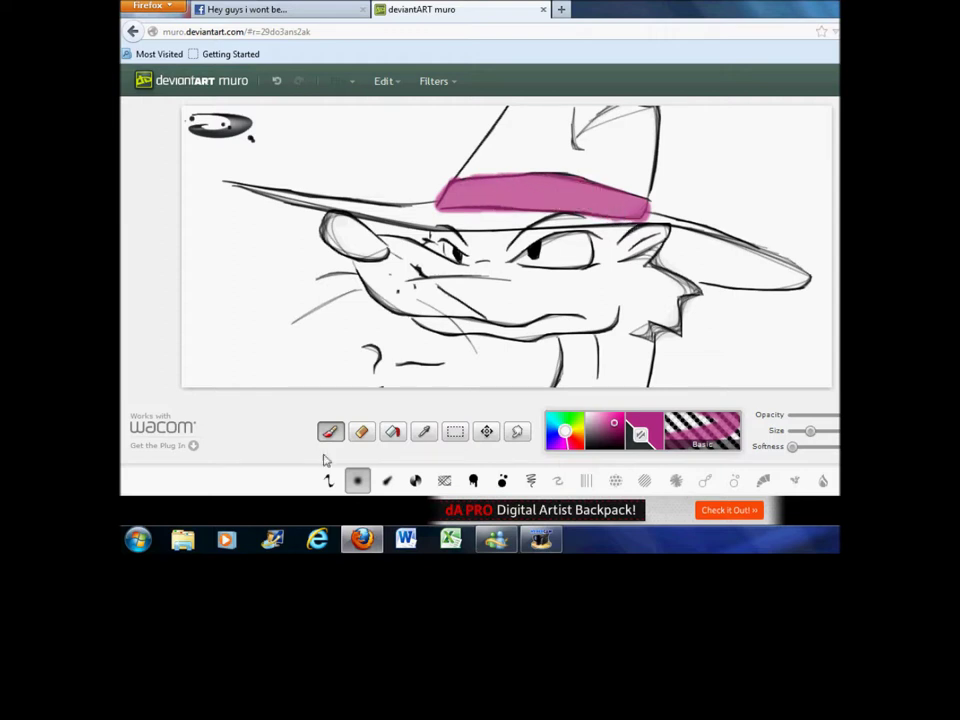
Step: Erase the magenta overspill outside the hat band's left end, undoing and redoing the strokes that miss the outline
left_click(362, 432)
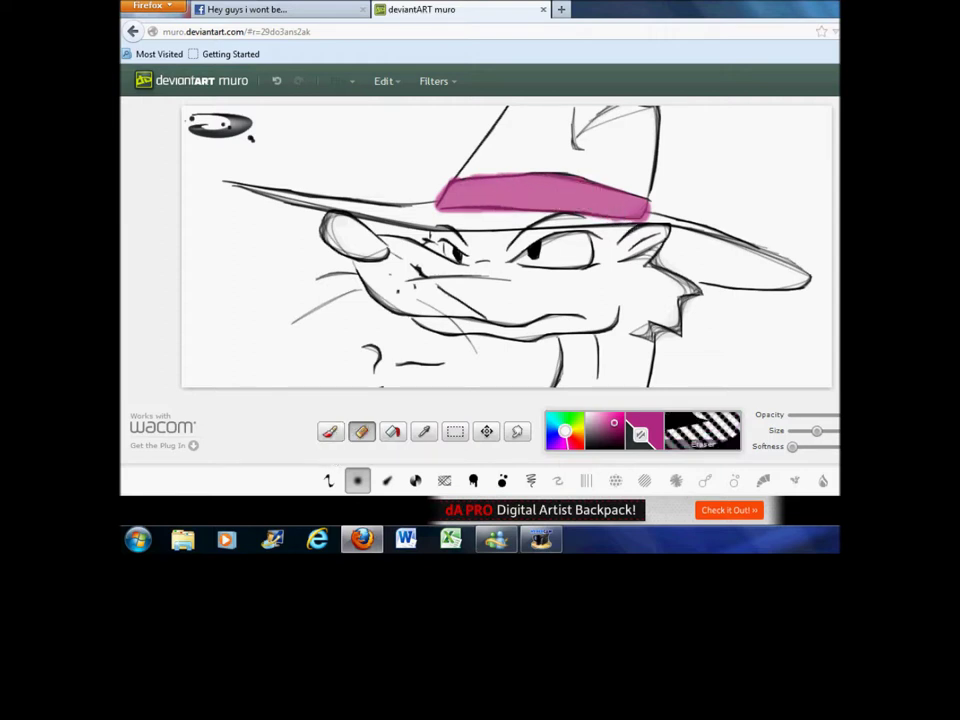
scroll(506, 246, "up", 4)
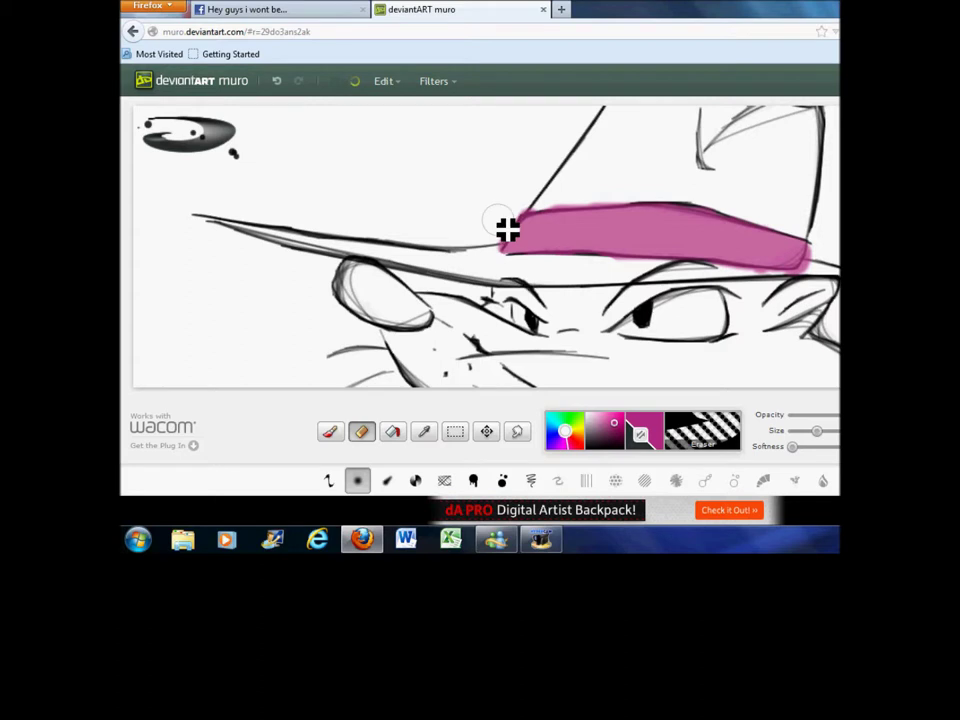
mouse_move(515, 221)
left_mouse_down()
mouse_move(530, 204)
mouse_move(579, 207)
left_mouse_up()
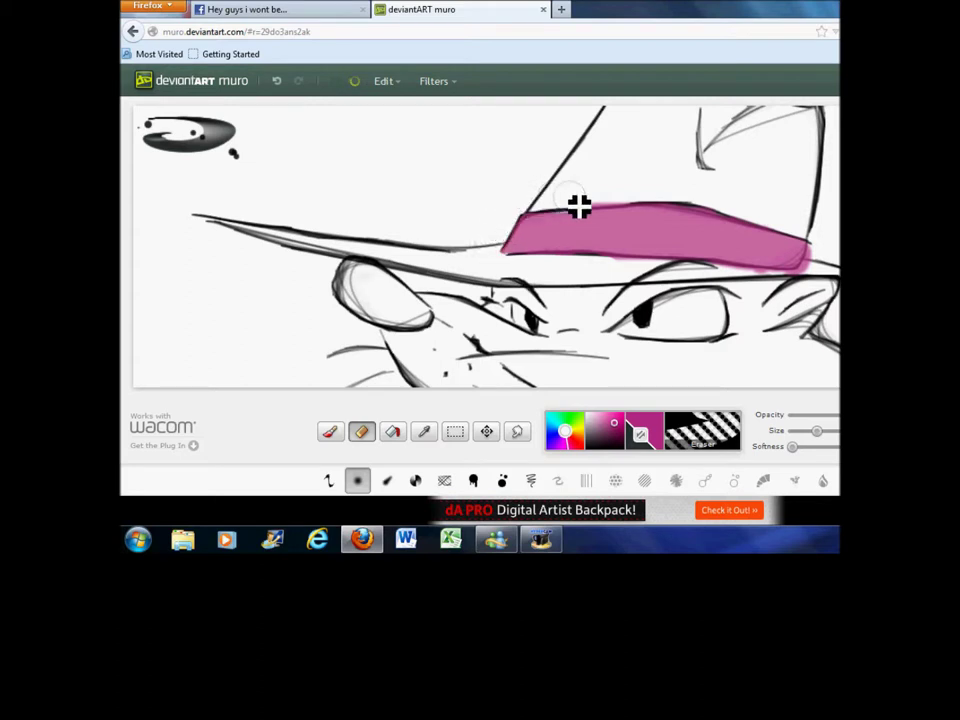
left_click(275, 84)
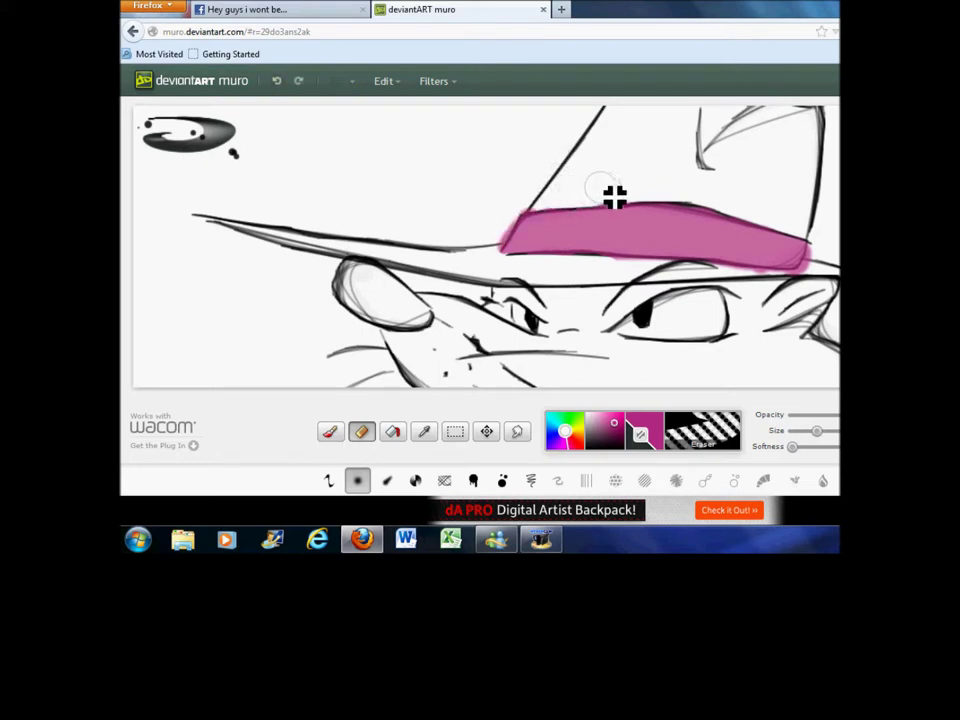
mouse_move(613, 200)
left_mouse_down()
mouse_move(499, 222)
mouse_move(530, 208)
mouse_move(496, 248)
left_mouse_up()
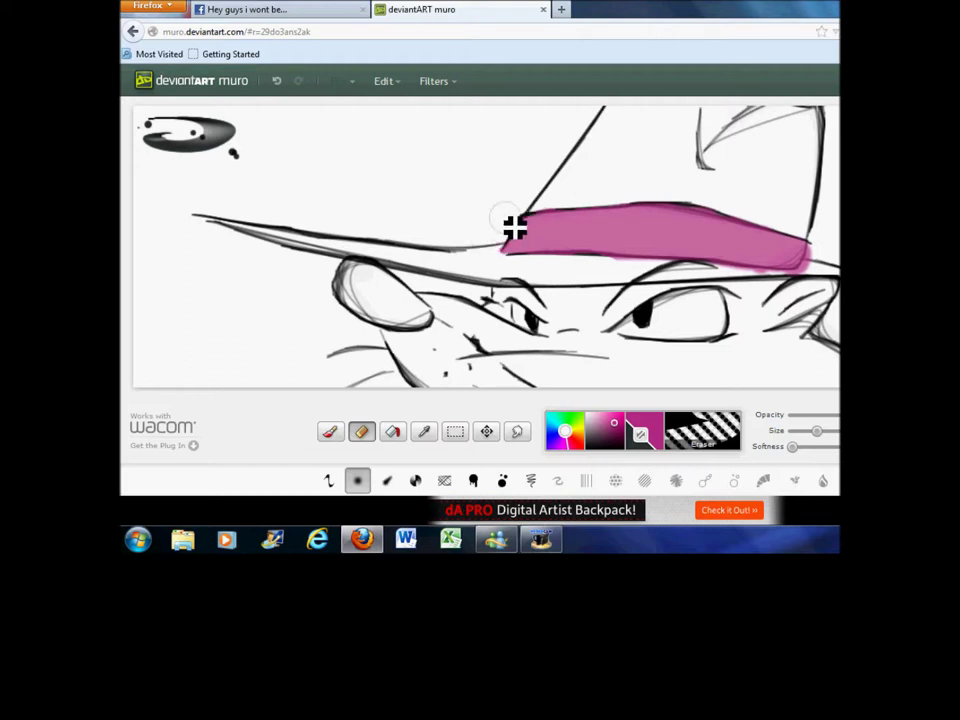
left_click(279, 84)
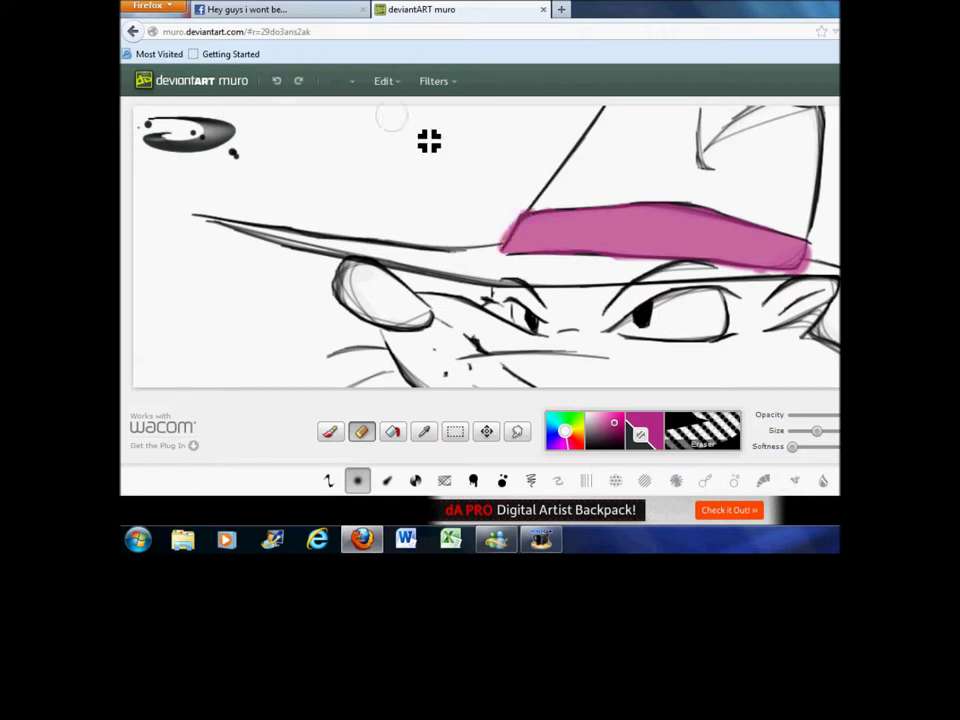
mouse_move(508, 229)
left_mouse_down()
mouse_move(493, 250)
mouse_move(510, 208)
mouse_move(525, 203)
mouse_move(498, 250)
mouse_move(521, 214)
left_mouse_up()
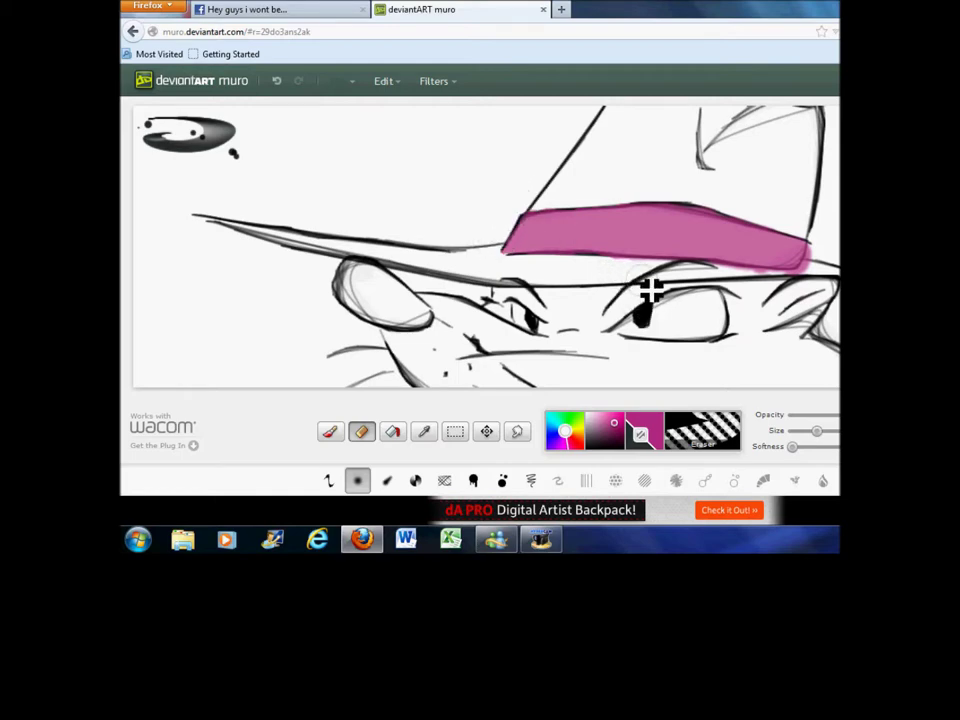
Step: Erase the magenta overspill along the hat band's lower edge and around its right end, undoing the first stroke
mouse_move(651, 289)
left_mouse_down()
mouse_move(684, 281)
mouse_move(782, 298)
left_mouse_up()
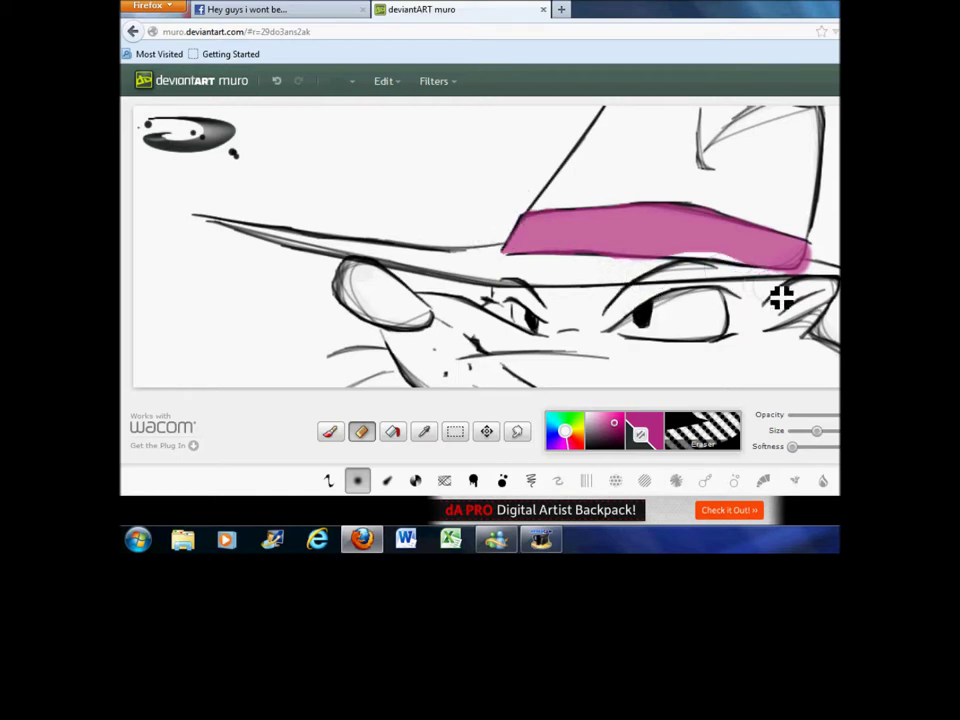
left_click(276, 84)
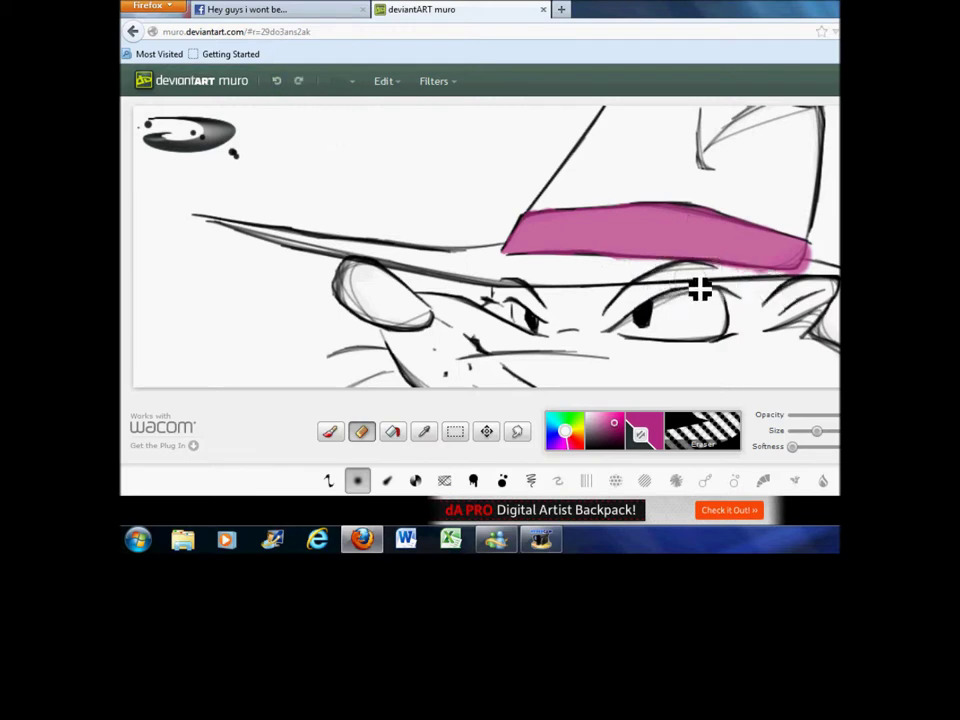
mouse_move(700, 289)
left_mouse_down()
mouse_move(800, 297)
mouse_move(830, 246)
left_mouse_up()
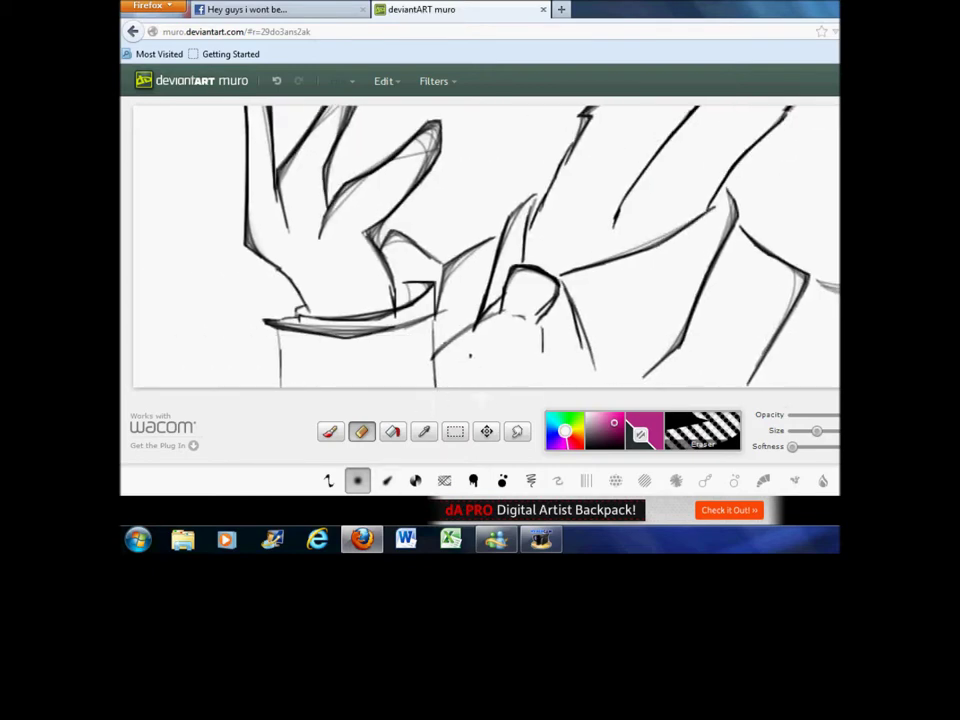
left_click(530, 481)
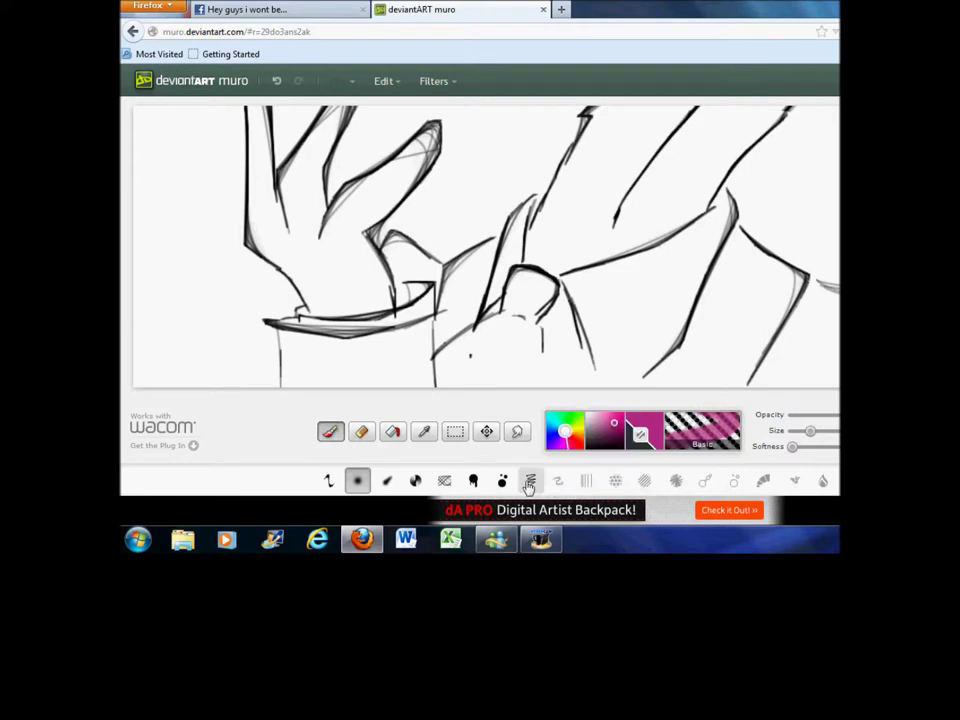
left_click(640, 435)
left_click(586, 446)
left_click_drag(536, 320, 542, 388)
left_click(356, 436)
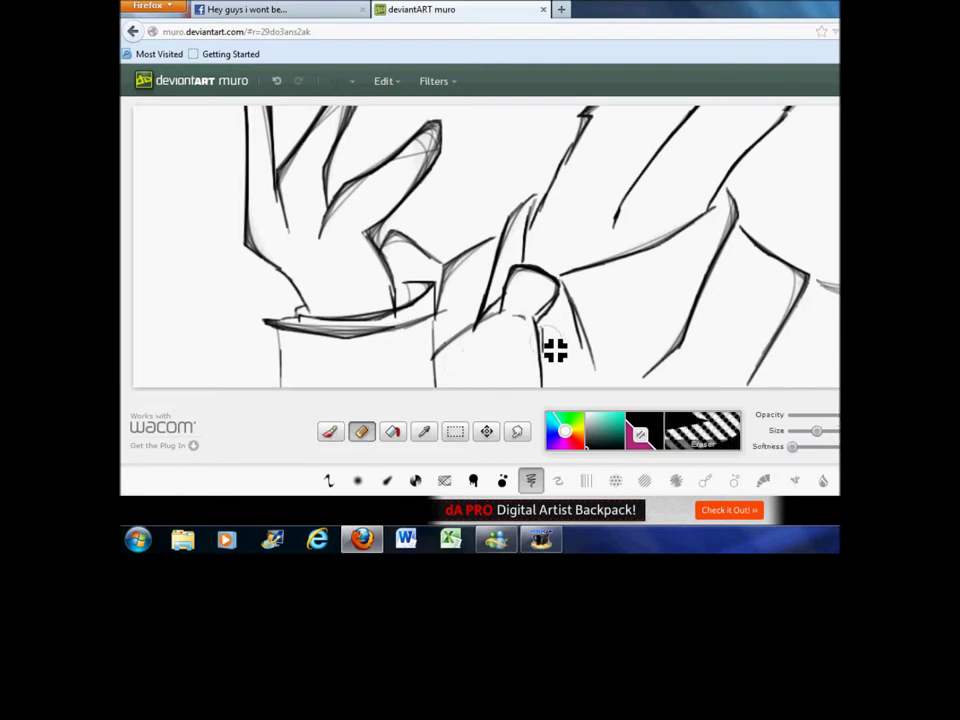
left_click(278, 86)
mouse_move(545, 358)
left_mouse_down()
mouse_move(496, 382)
mouse_move(546, 346)
left_mouse_up()
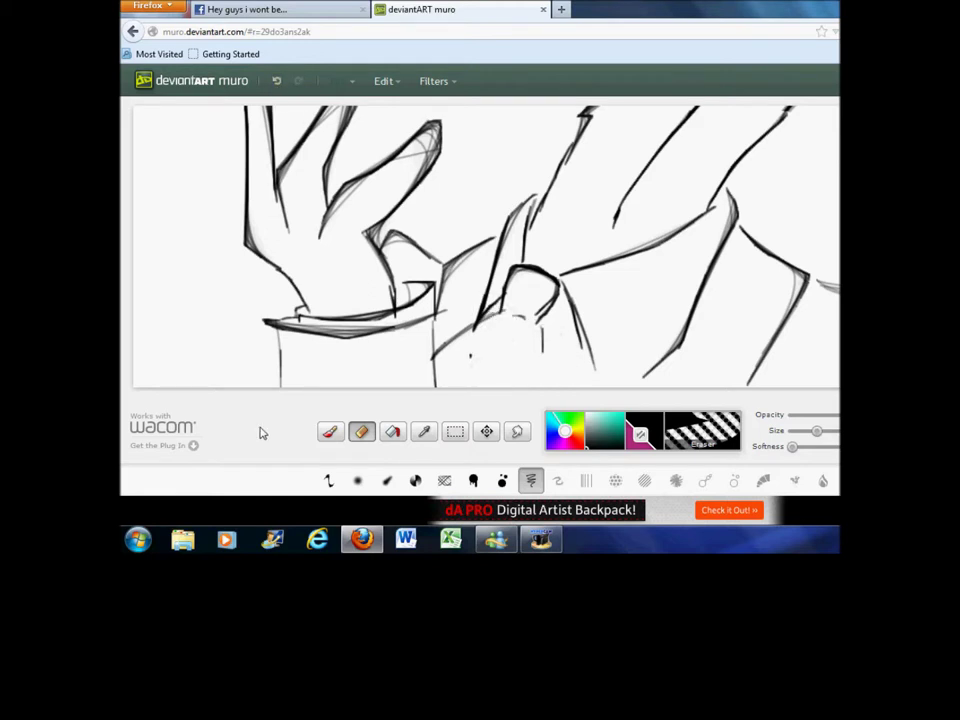
left_click(330, 432)
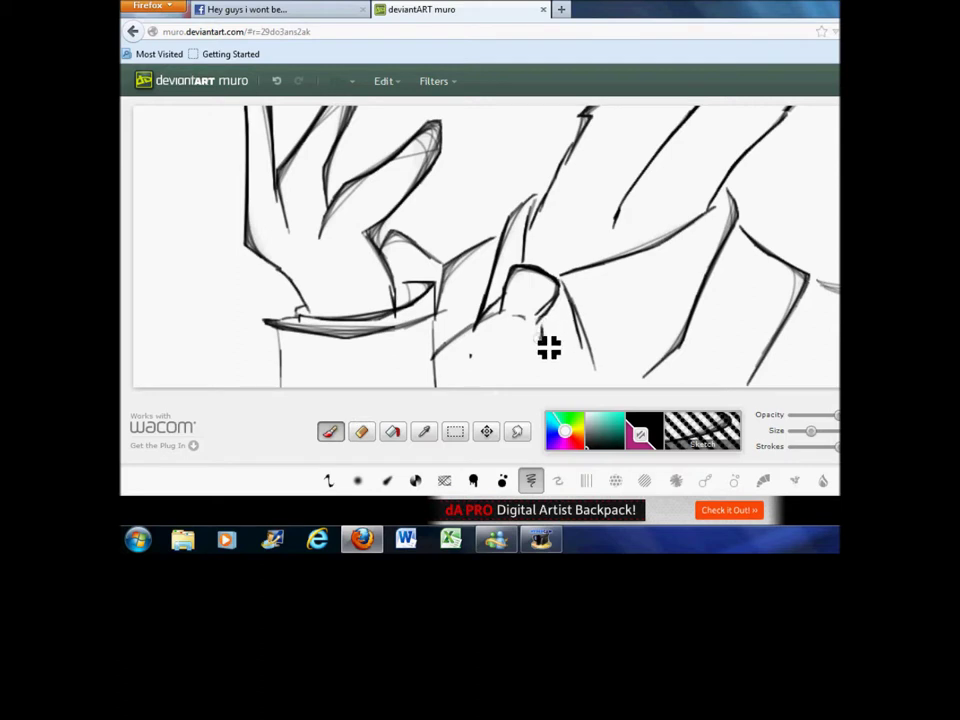
left_click_drag(538, 320, 545, 386)
mouse_move(672, 358)
left_mouse_down()
mouse_move(602, 406)
mouse_move(600, 356)
left_mouse_up()
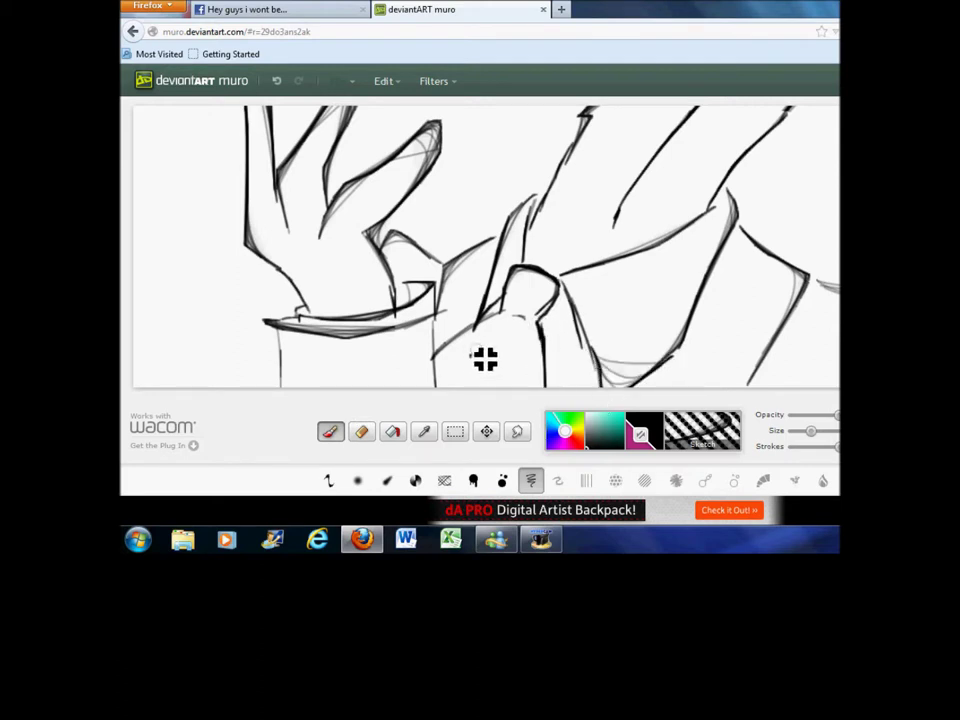
left_click_drag(476, 365, 456, 390)
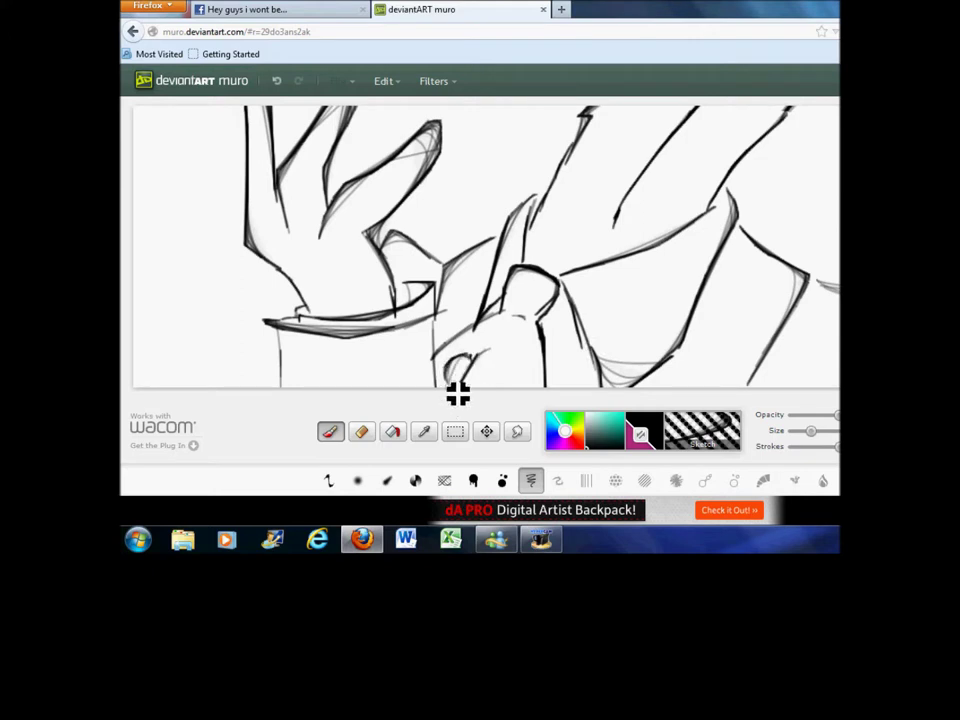
left_click(643, 435)
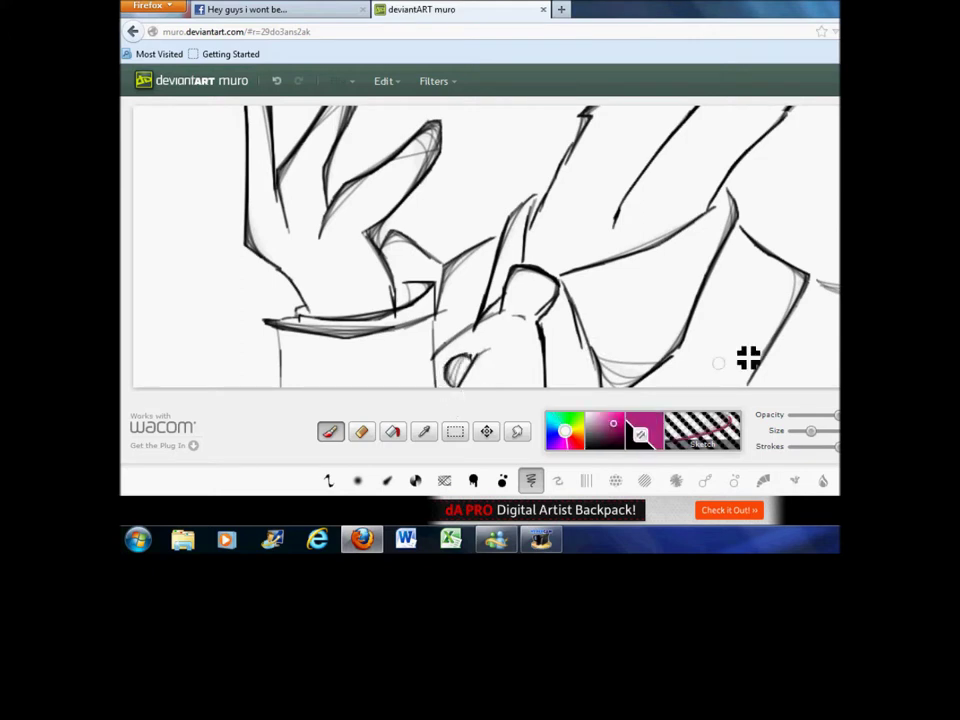
left_click(278, 87)
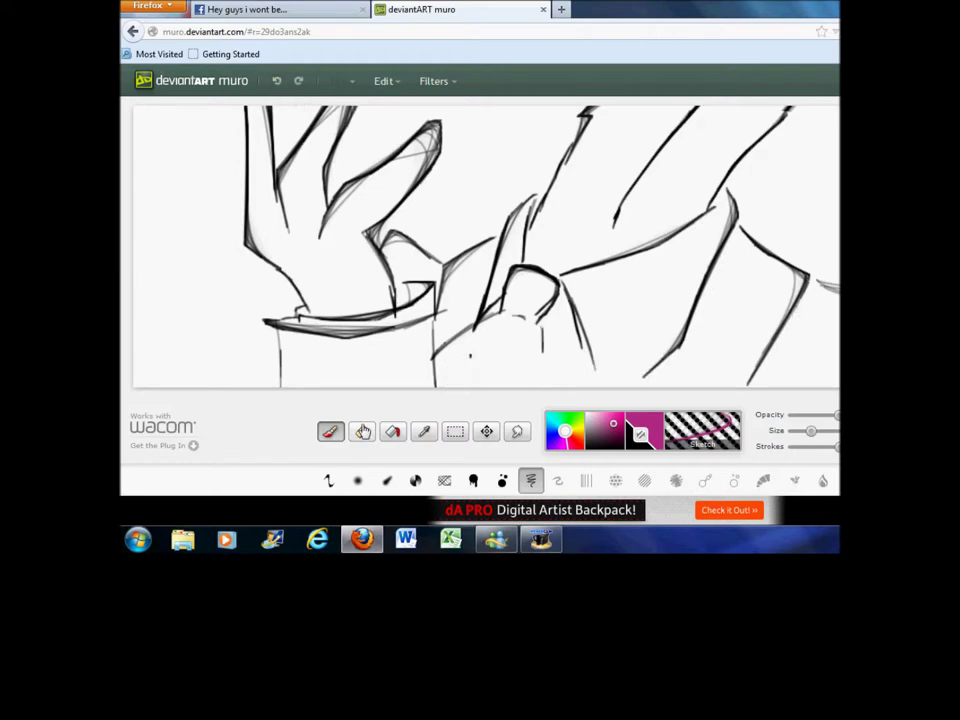
Step: Erase the stray dot and short line below the tie knot, undoing a magenta Sketch line drawn there
left_click(360, 431)
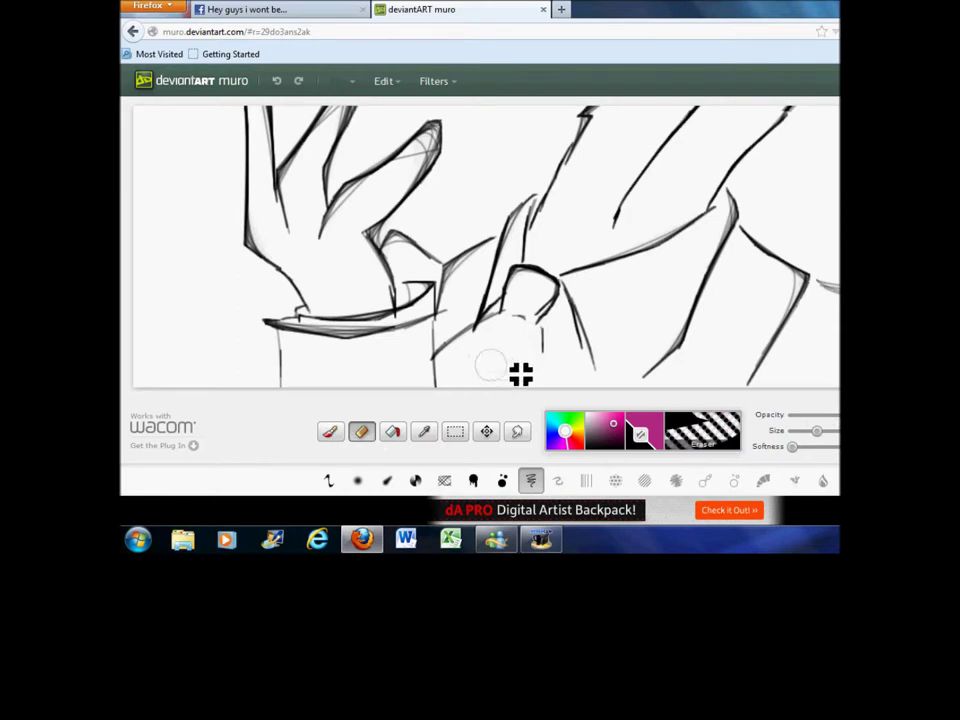
left_click(327, 436)
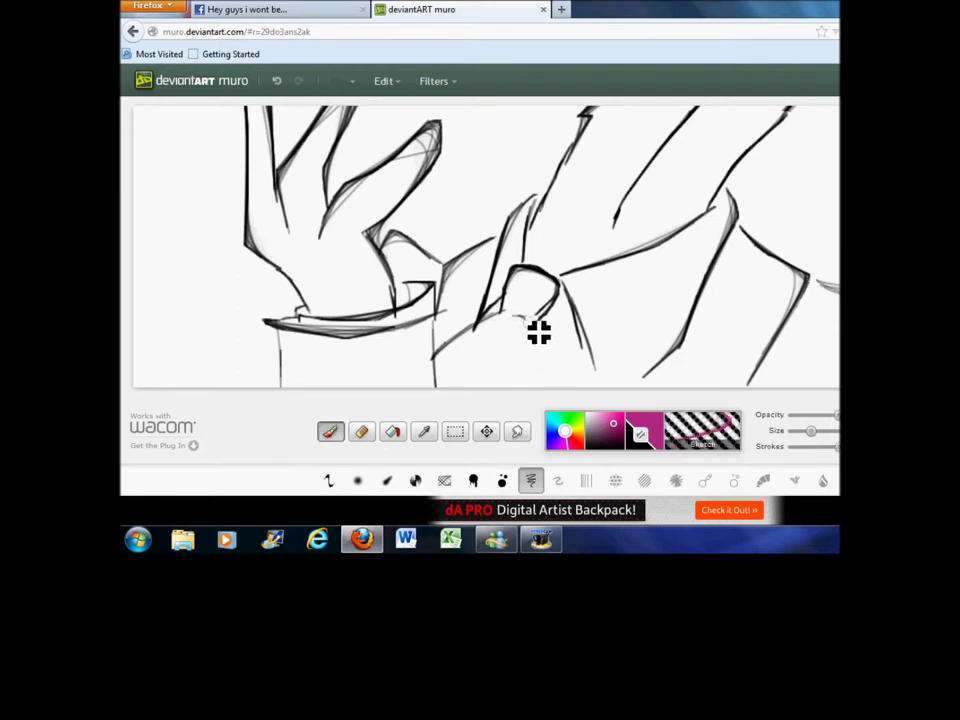
left_click_drag(541, 330, 557, 386)
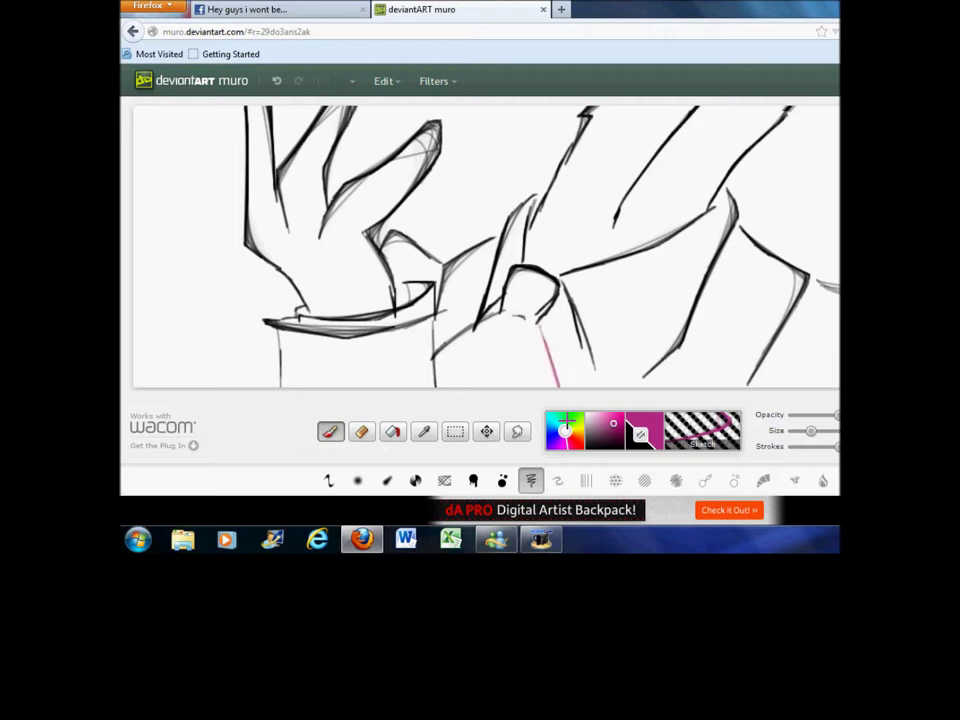
left_click(276, 83)
Step: Draw the tie's right edge, short lines left of it and the right collar's bottom edge in black with the Sketch brush
left_click(640, 437)
left_click_drag(542, 324, 548, 388)
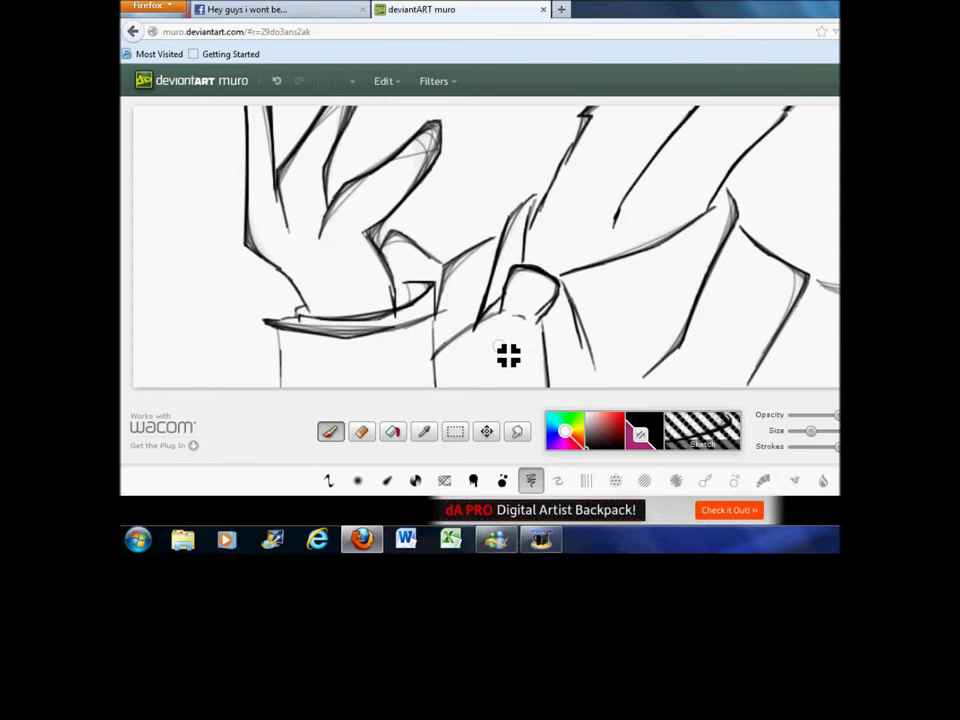
left_click_drag(498, 359, 464, 388)
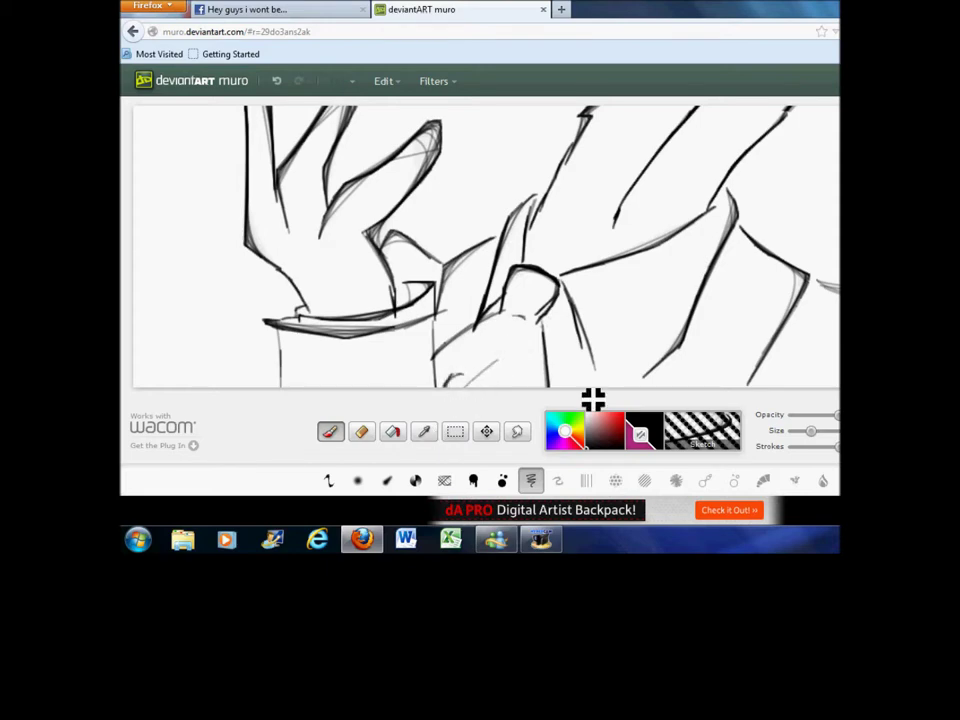
left_click_drag(666, 373, 600, 386)
scroll(486, 246, "right", 4)
scroll(486, 246, "left", 3)
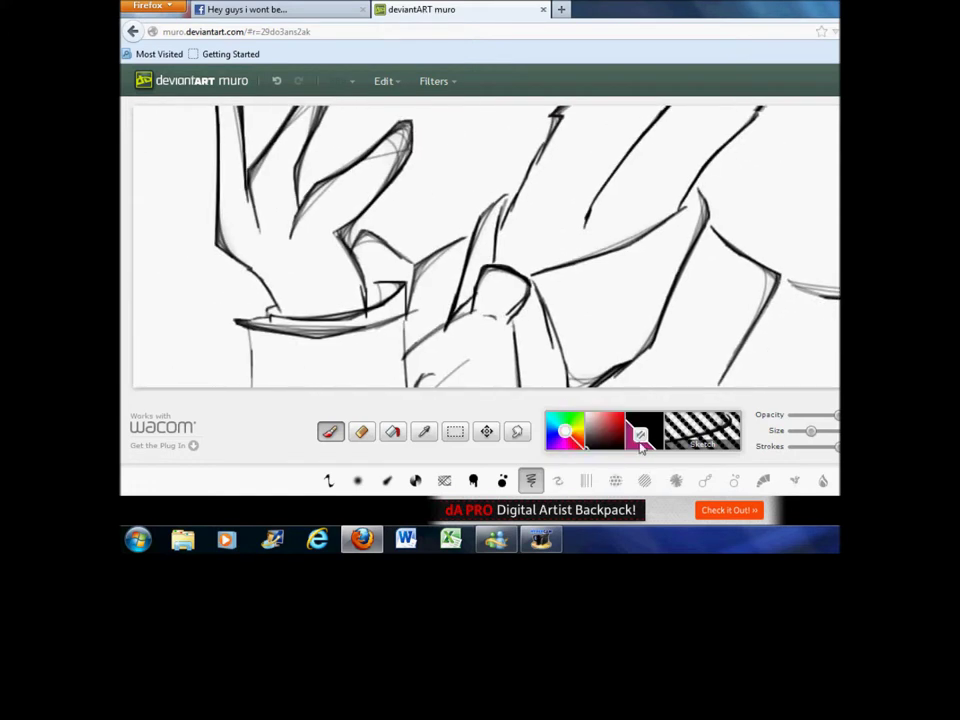
left_click(641, 442)
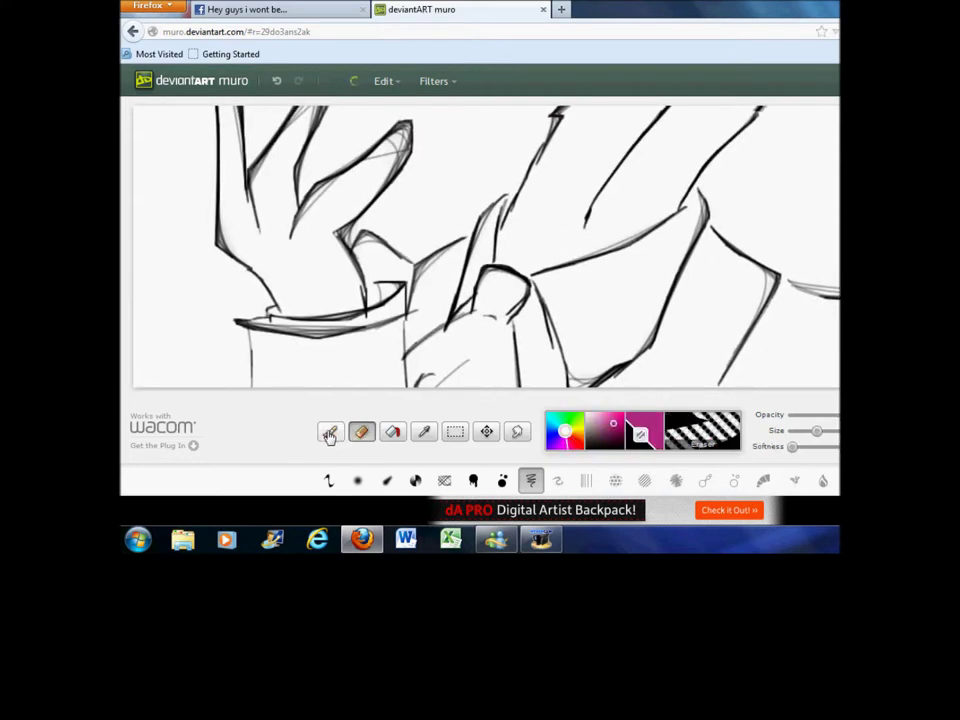
left_click(357, 480)
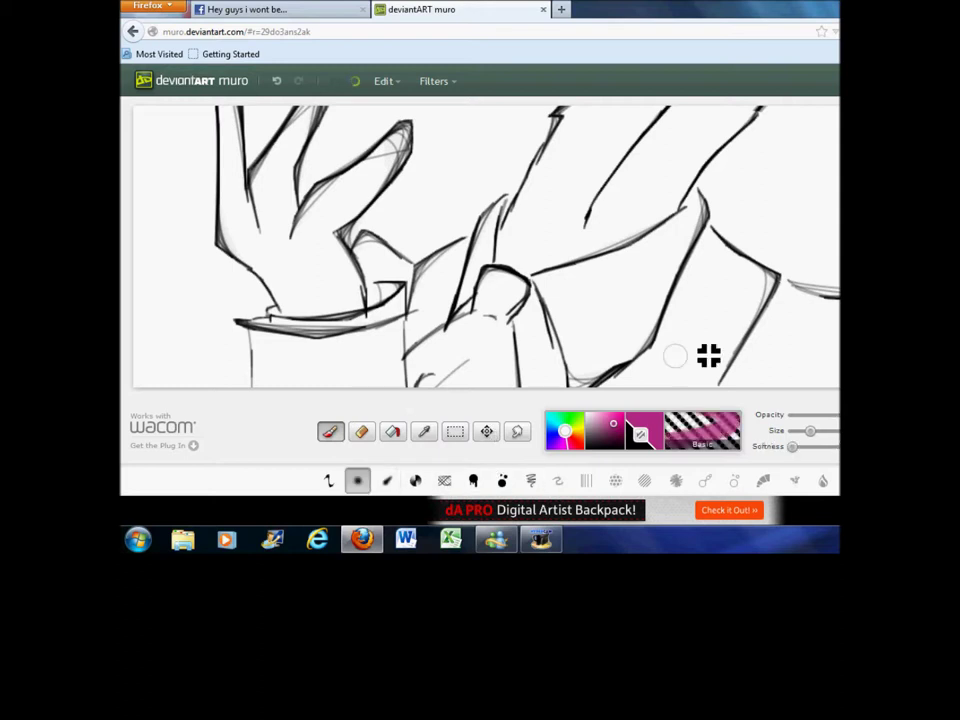
mouse_move(735, 307)
left_mouse_down()
mouse_move(704, 358)
mouse_move(709, 370)
mouse_move(746, 339)
left_mouse_up()
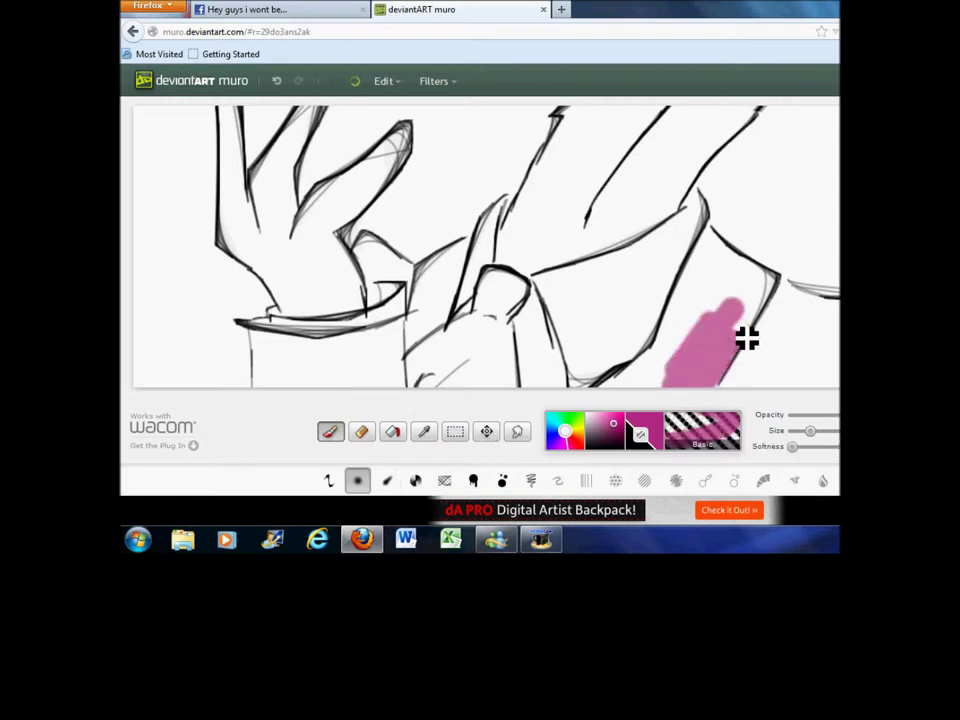
left_click(276, 80)
mouse_move(719, 328)
left_mouse_down()
mouse_move(659, 397)
mouse_move(704, 352)
mouse_move(686, 337)
mouse_move(636, 387)
left_mouse_up()
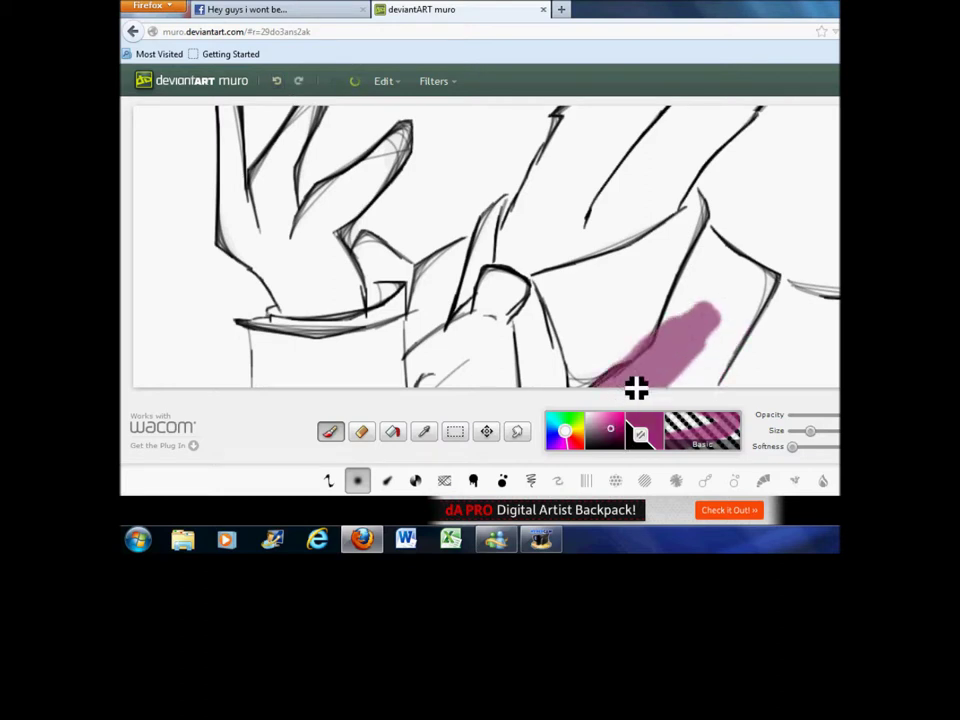
left_click_drag(720, 386, 681, 375)
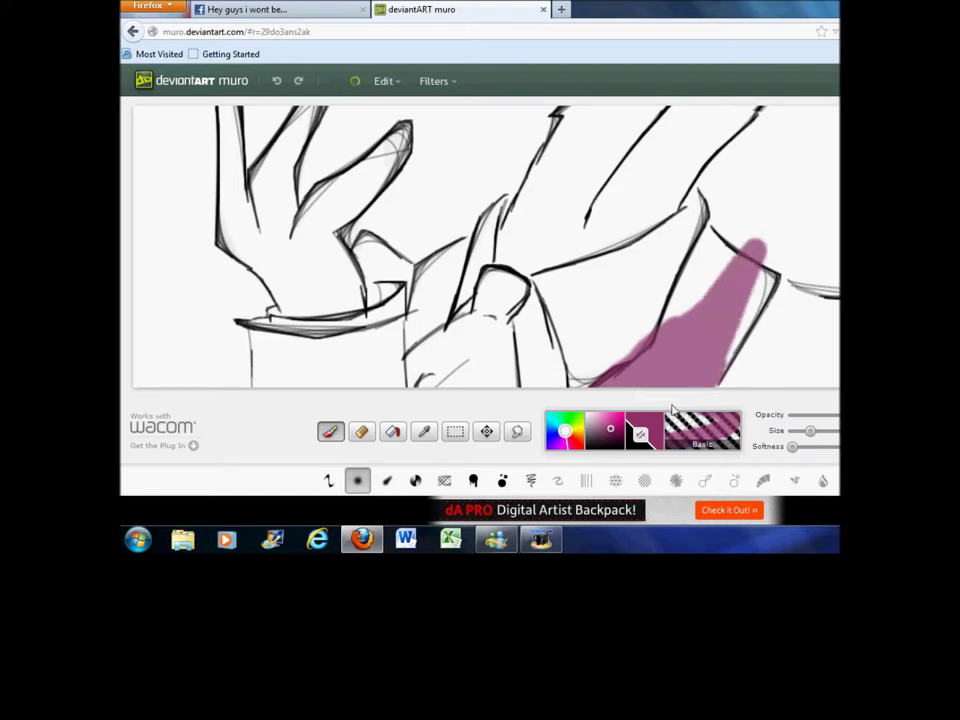
left_click_drag(766, 297, 758, 304)
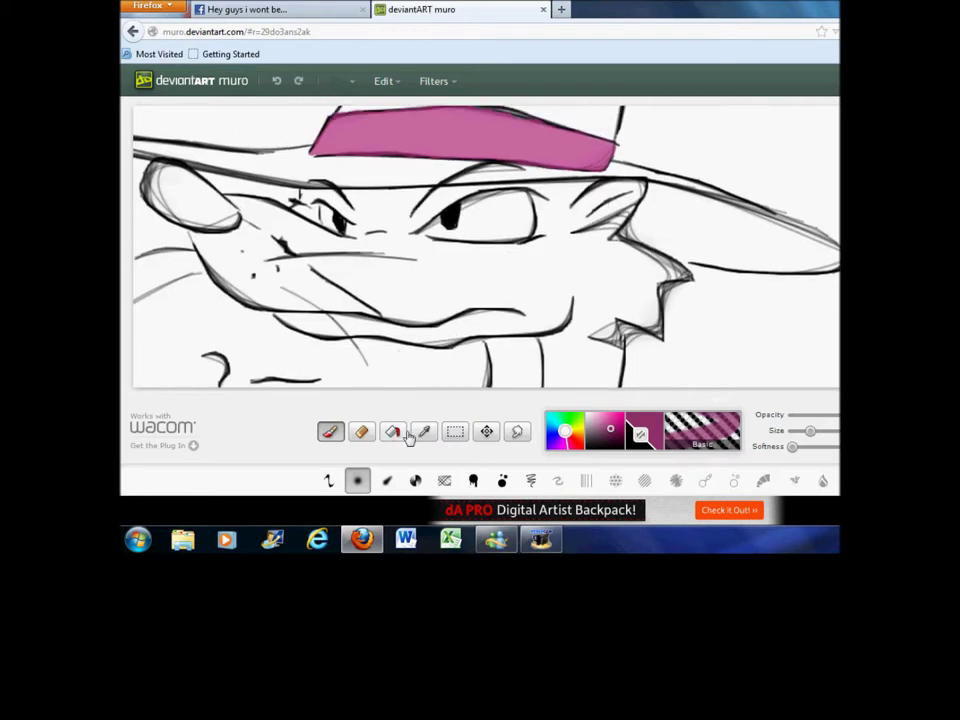
Step: Sample the hat band's magenta with the Eye Dropper and paint the jacket's right lapel with the Basic brush
left_click(423, 431)
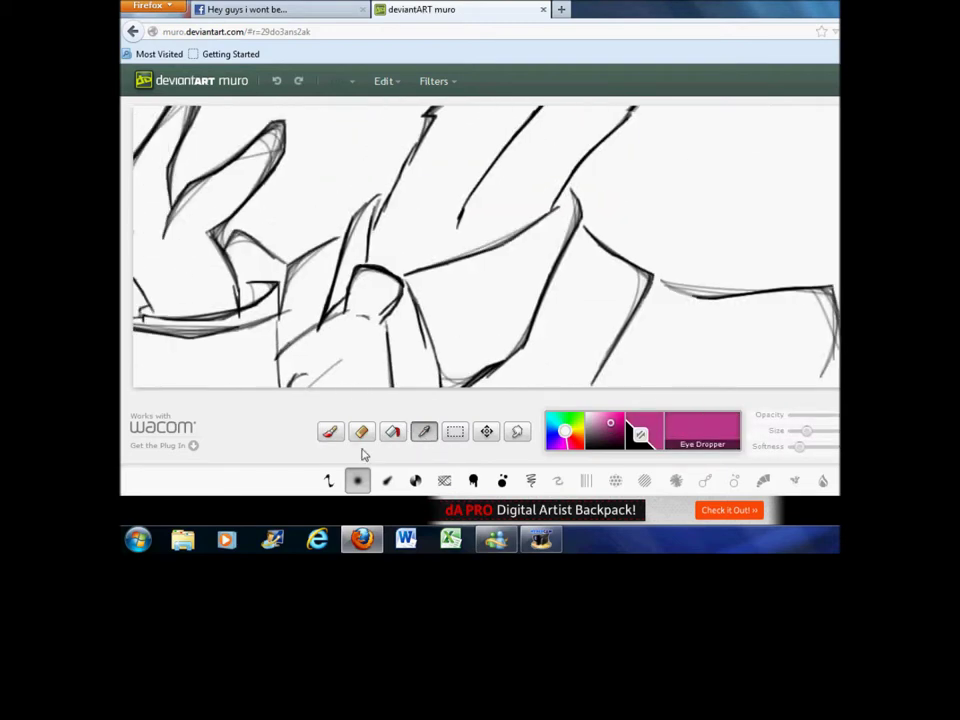
left_click(330, 431)
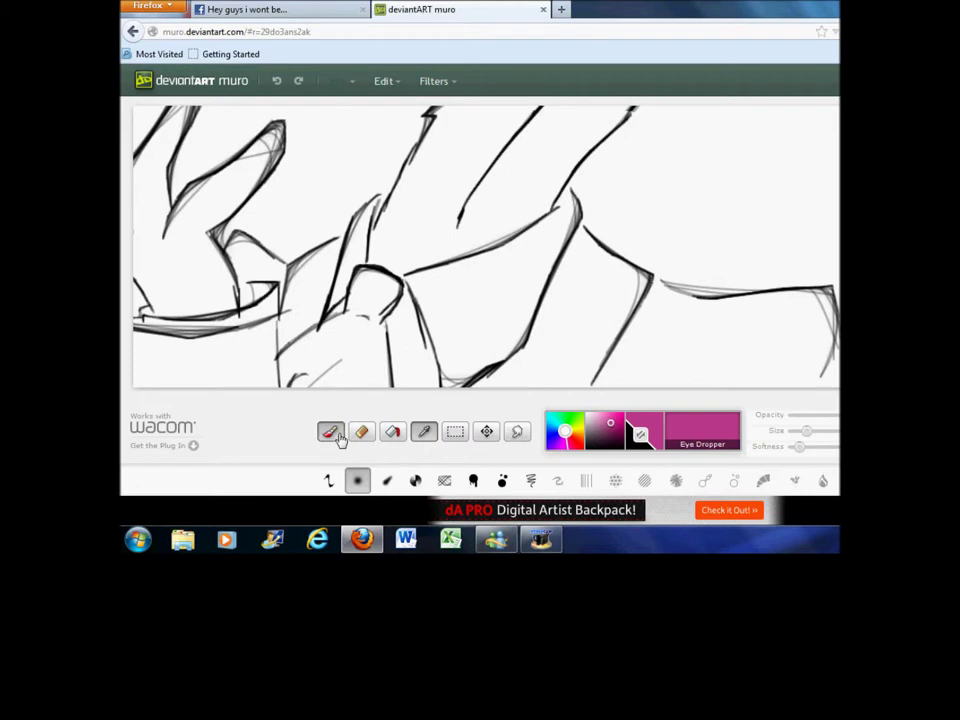
mouse_move(600, 290)
left_mouse_down()
mouse_move(497, 381)
mouse_move(470, 385)
mouse_move(585, 384)
mouse_move(594, 343)
mouse_move(583, 386)
mouse_move(654, 285)
mouse_move(591, 249)
mouse_move(549, 345)
mouse_move(579, 327)
mouse_move(561, 287)
mouse_move(613, 369)
left_mouse_up()
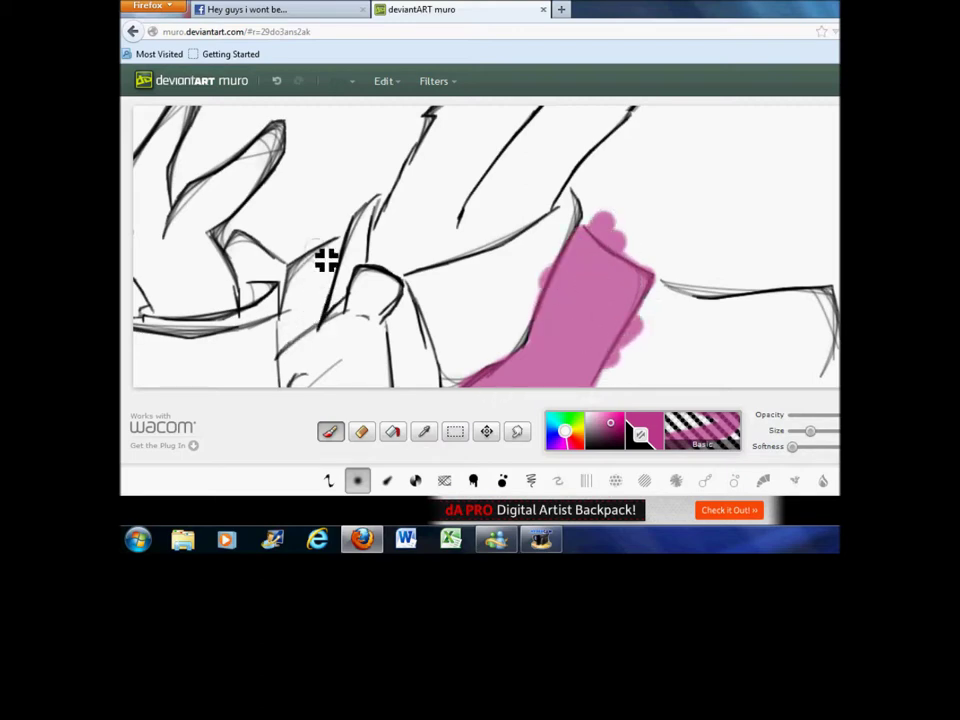
Step: Paint the jacket's left lapel, between the raised hand's cuff and the collar, magenta, undoing and repainting the first attempt
mouse_move(333, 262)
left_mouse_down()
mouse_move(367, 241)
mouse_move(297, 286)
mouse_move(311, 326)
mouse_move(323, 331)
mouse_move(330, 270)
mouse_move(292, 352)
mouse_move(328, 288)
left_mouse_up()
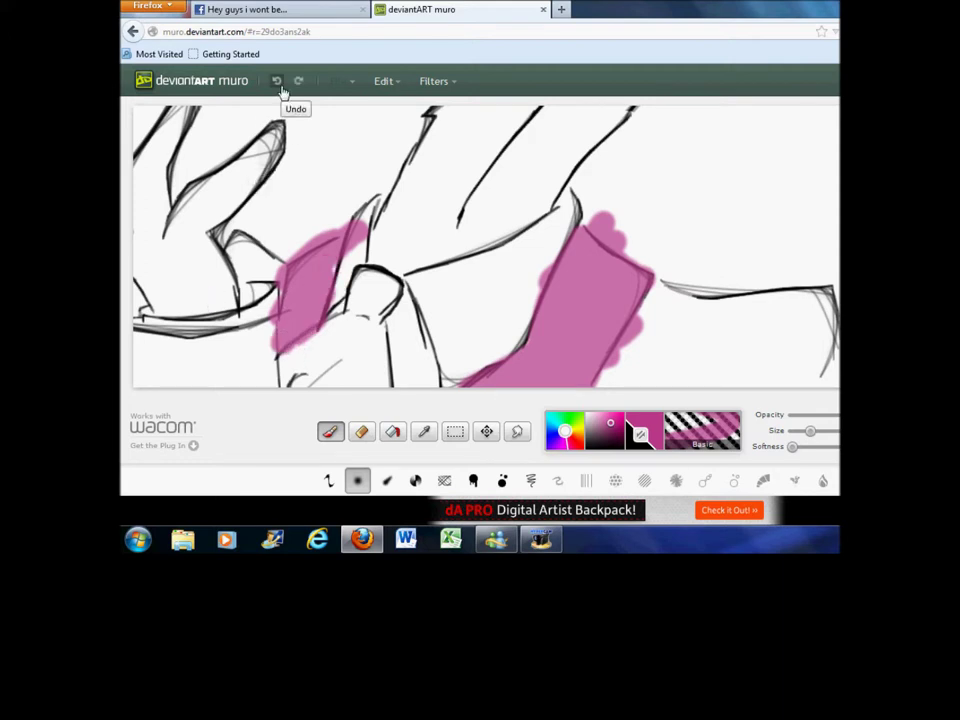
left_click(277, 82)
mouse_move(316, 287)
left_mouse_down()
mouse_move(286, 316)
mouse_move(300, 309)
mouse_move(318, 334)
mouse_move(340, 263)
mouse_move(296, 339)
left_mouse_up()
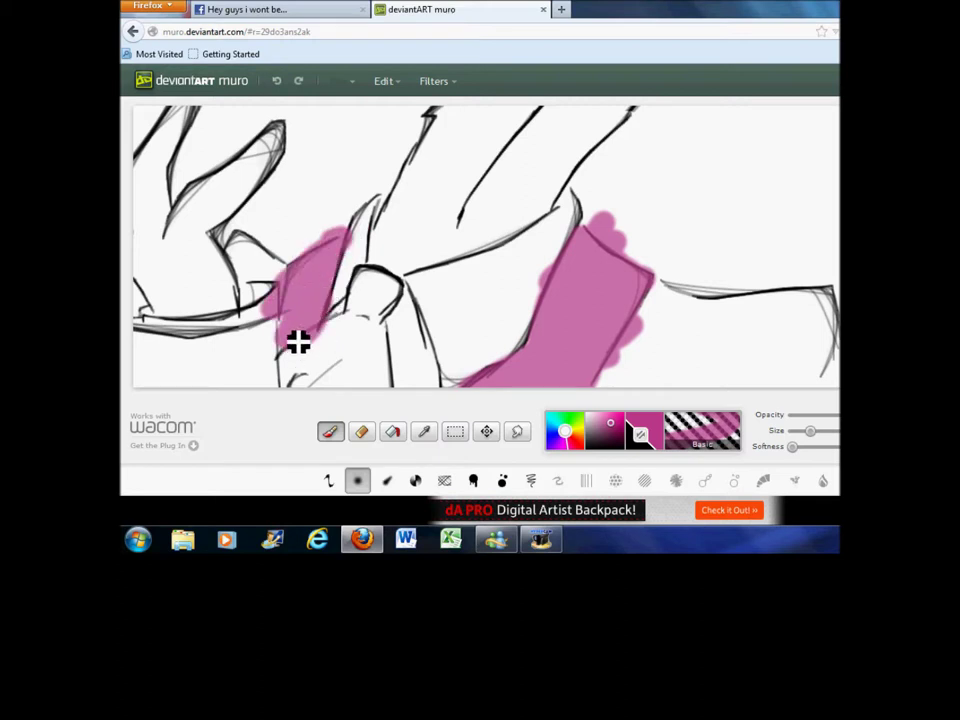
Step: Undo the magenta painting of both jacket lapels, together with the erasing tried around the left lapel
left_click(360, 432)
mouse_move(289, 332)
left_mouse_down()
mouse_move(278, 288)
mouse_move(268, 328)
left_mouse_up()
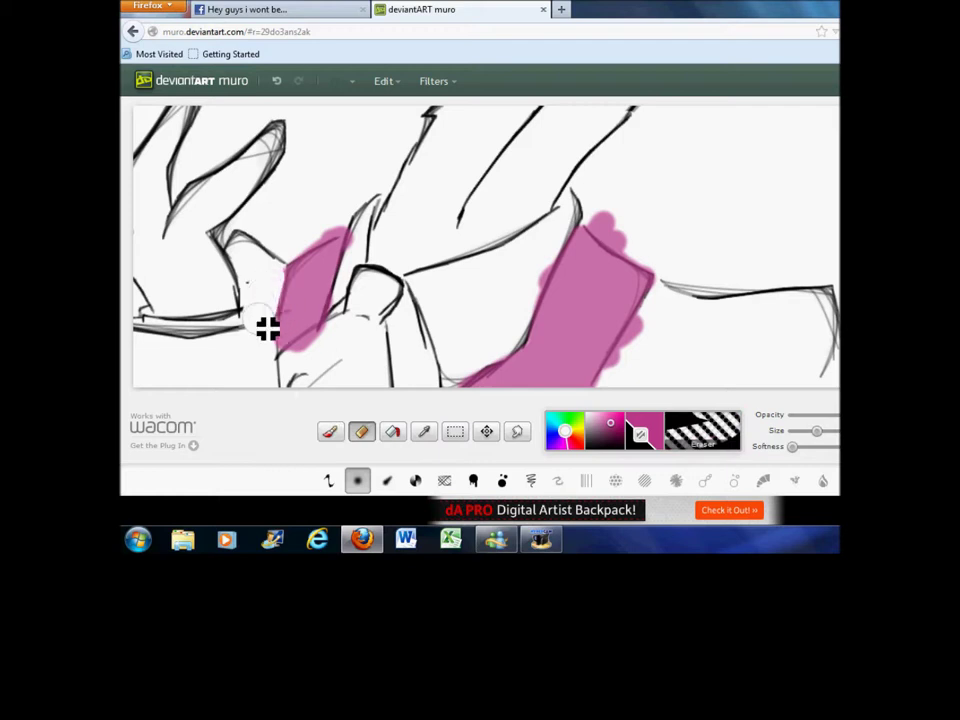
left_click(277, 84)
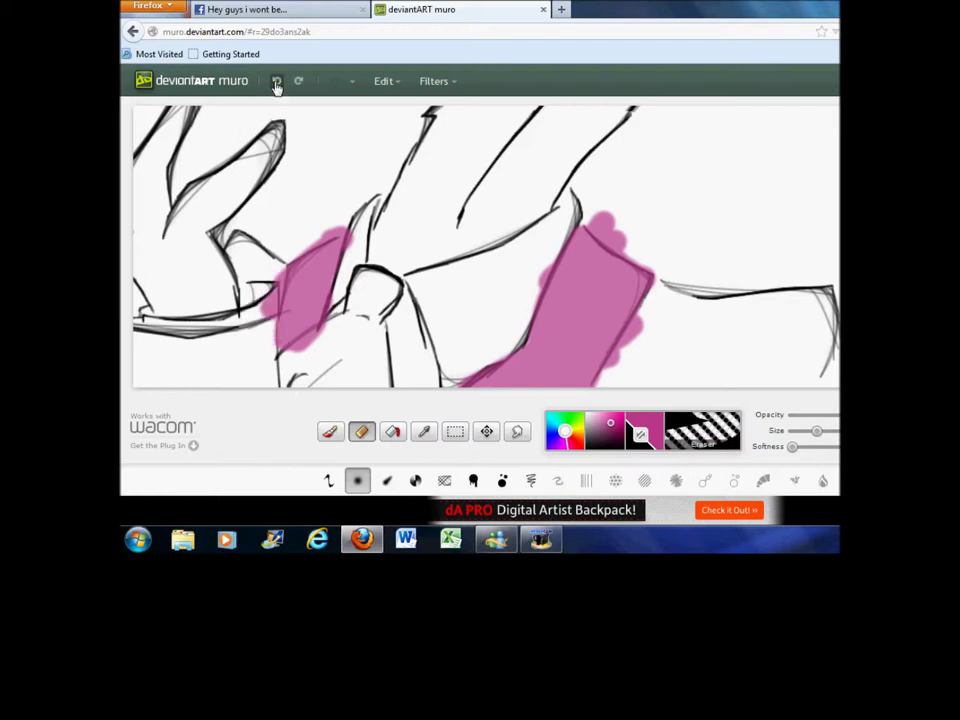
left_click(277, 84)
left_click(277, 84)
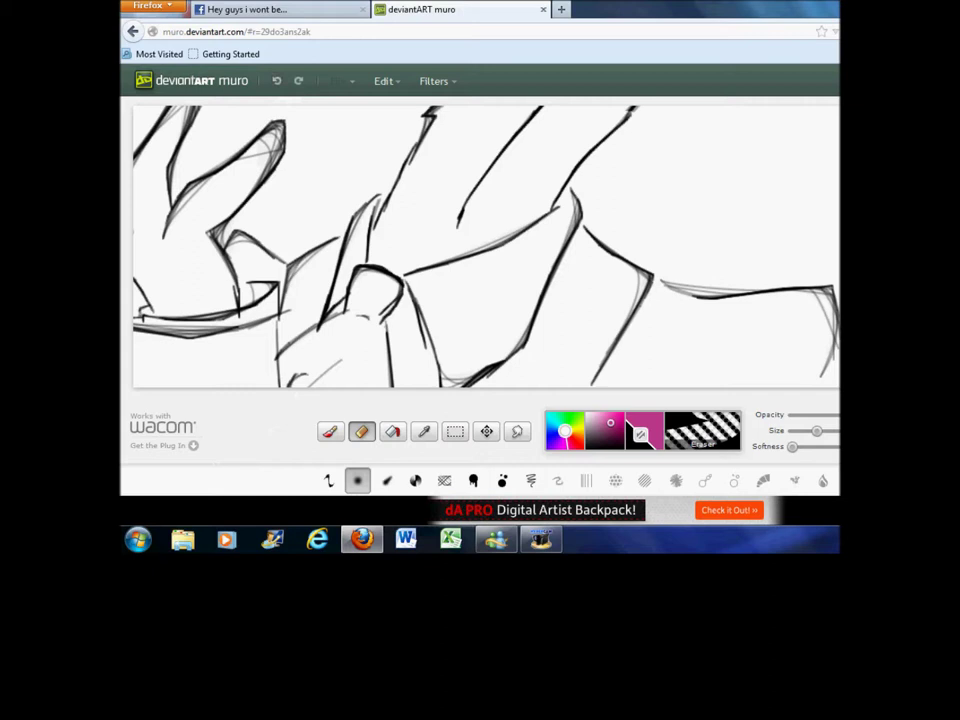
Step: Paint the tie and its knot magenta with the Basic brush, undoing and repainting the first attempt
left_click(331, 432)
mouse_move(329, 355)
left_mouse_down()
mouse_move(367, 326)
mouse_move(336, 356)
mouse_move(308, 348)
mouse_move(374, 341)
mouse_move(373, 397)
mouse_move(388, 361)
mouse_move(329, 394)
mouse_move(373, 315)
mouse_move(390, 383)
mouse_move(365, 299)
mouse_move(359, 317)
mouse_move(381, 301)
mouse_move(389, 318)
mouse_move(399, 301)
mouse_move(364, 305)
left_mouse_up()
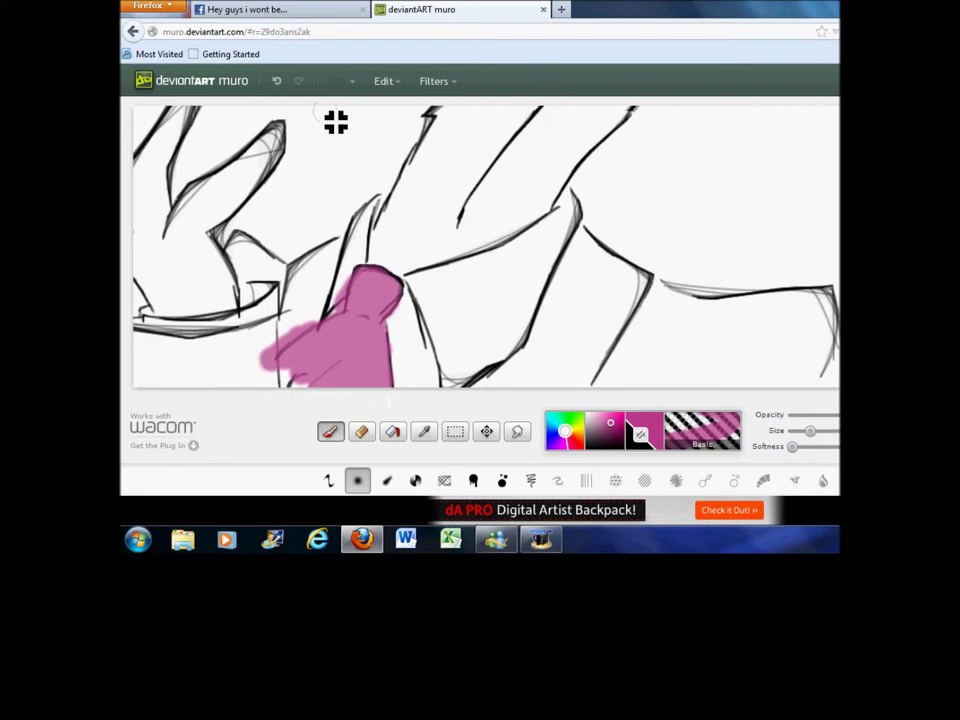
left_click(277, 82)
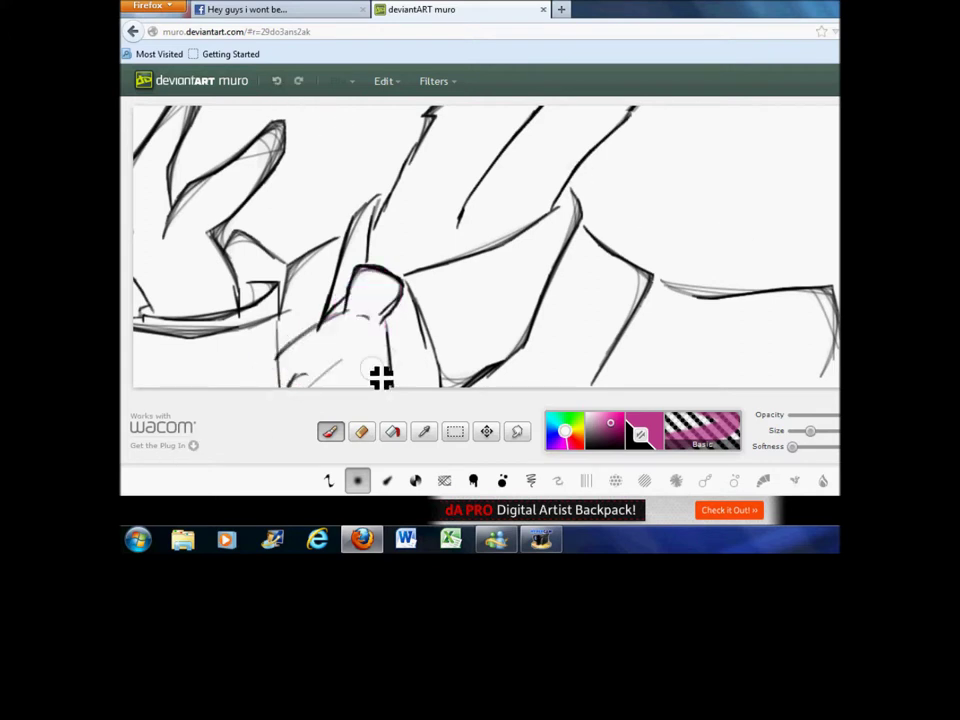
mouse_move(372, 318)
left_mouse_down()
mouse_move(289, 384)
mouse_move(347, 317)
mouse_move(383, 384)
mouse_move(289, 401)
mouse_move(339, 373)
mouse_move(360, 396)
mouse_move(289, 384)
mouse_move(369, 321)
mouse_move(381, 358)
mouse_move(360, 299)
left_mouse_up()
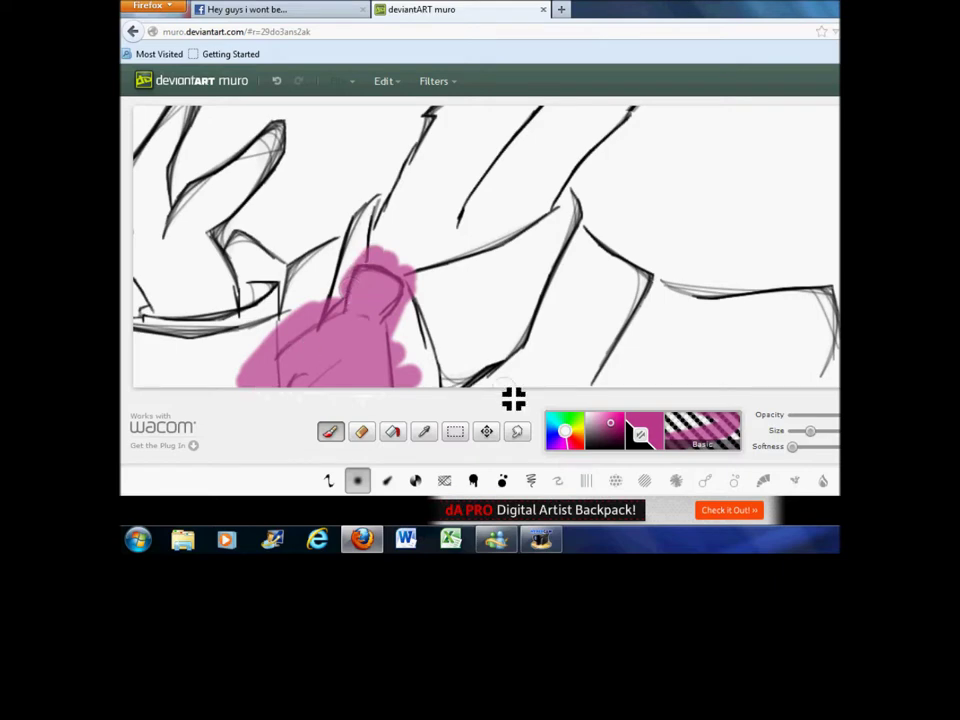
Step: Erase the magenta that spills outside the outlines of the tie and its knot
left_click(364, 436)
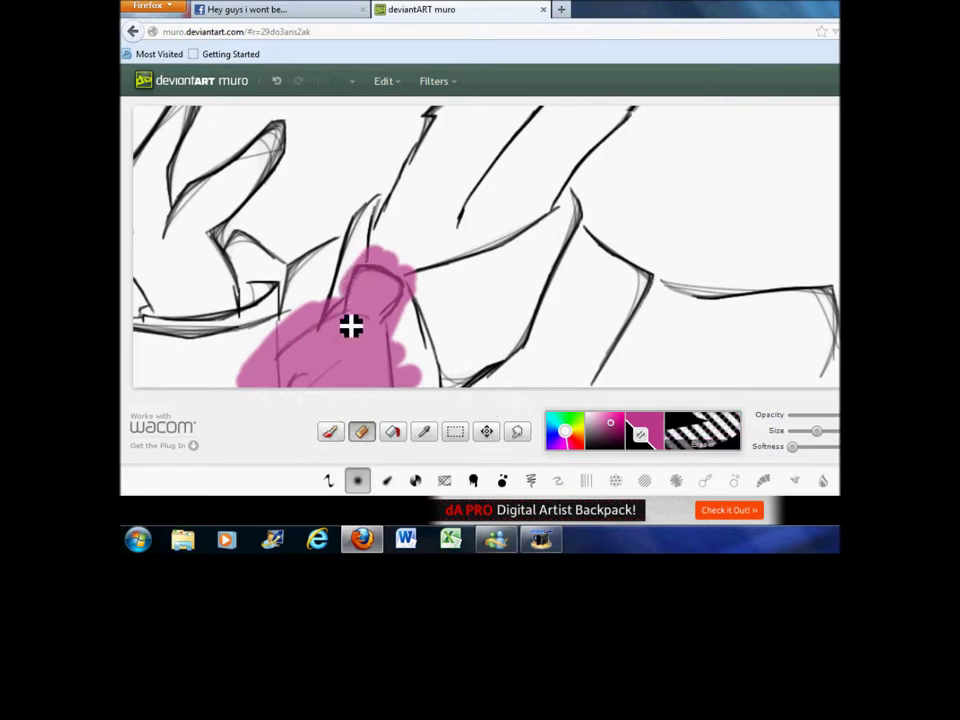
mouse_move(334, 306)
left_mouse_down()
mouse_move(306, 319)
mouse_move(325, 312)
mouse_move(277, 345)
mouse_move(250, 402)
left_mouse_up()
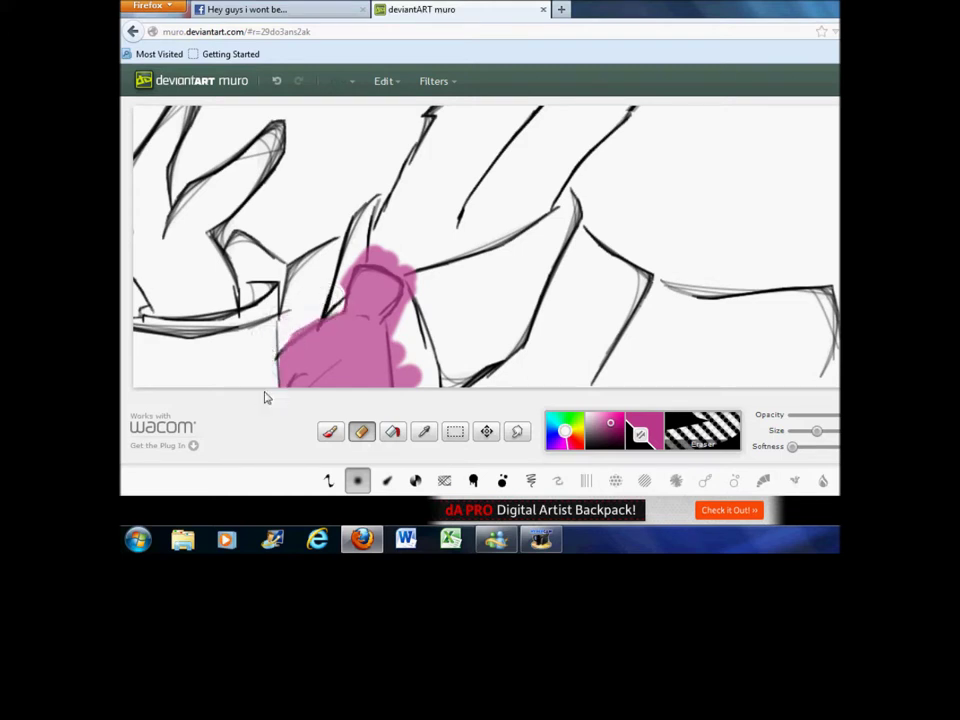
mouse_move(439, 369)
left_mouse_down()
mouse_move(422, 369)
mouse_move(419, 336)
mouse_move(420, 392)
mouse_move(437, 328)
mouse_move(431, 310)
mouse_move(422, 321)
mouse_move(435, 291)
mouse_move(400, 262)
mouse_move(364, 261)
mouse_move(343, 272)
mouse_move(343, 291)
mouse_move(360, 253)
mouse_move(302, 323)
mouse_move(317, 319)
mouse_move(291, 332)
mouse_move(321, 319)
mouse_move(289, 334)
mouse_move(331, 316)
left_mouse_up()
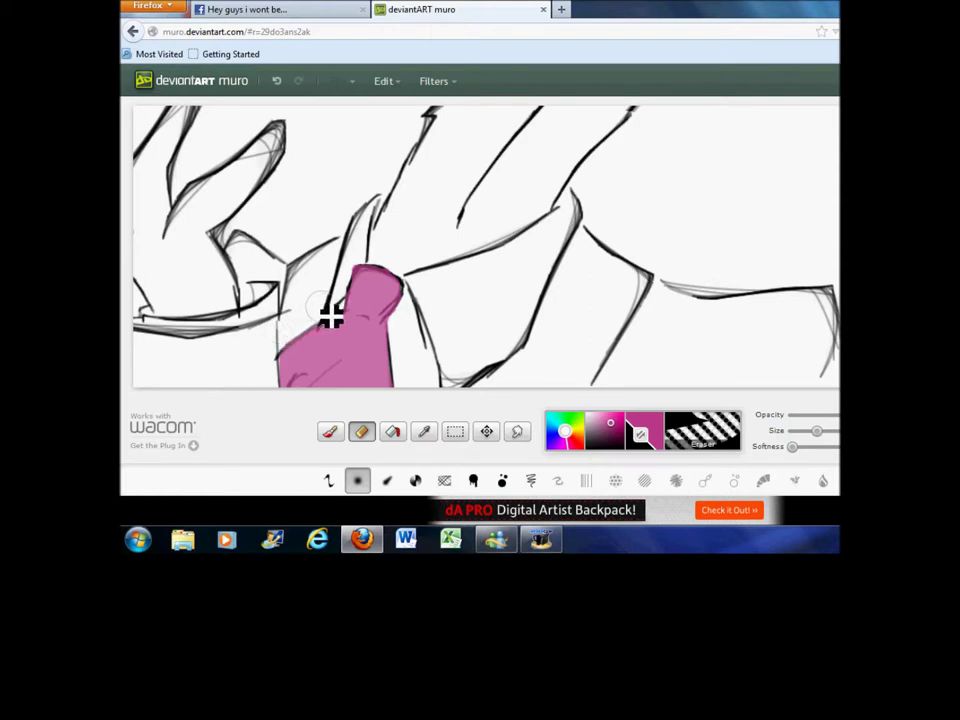
Step: Reduce the eraser size and clear the magenta from the small oval near the tie's lower left edge
left_click(330, 482)
left_click(357, 482)
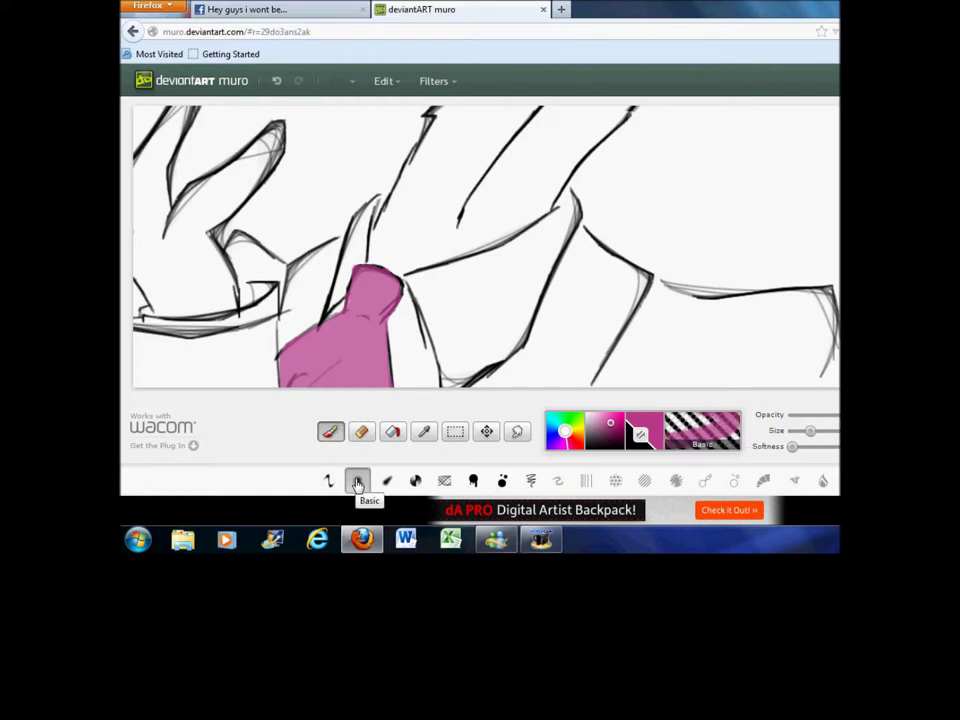
left_click(361, 431)
left_click_drag(809, 436, 800, 436)
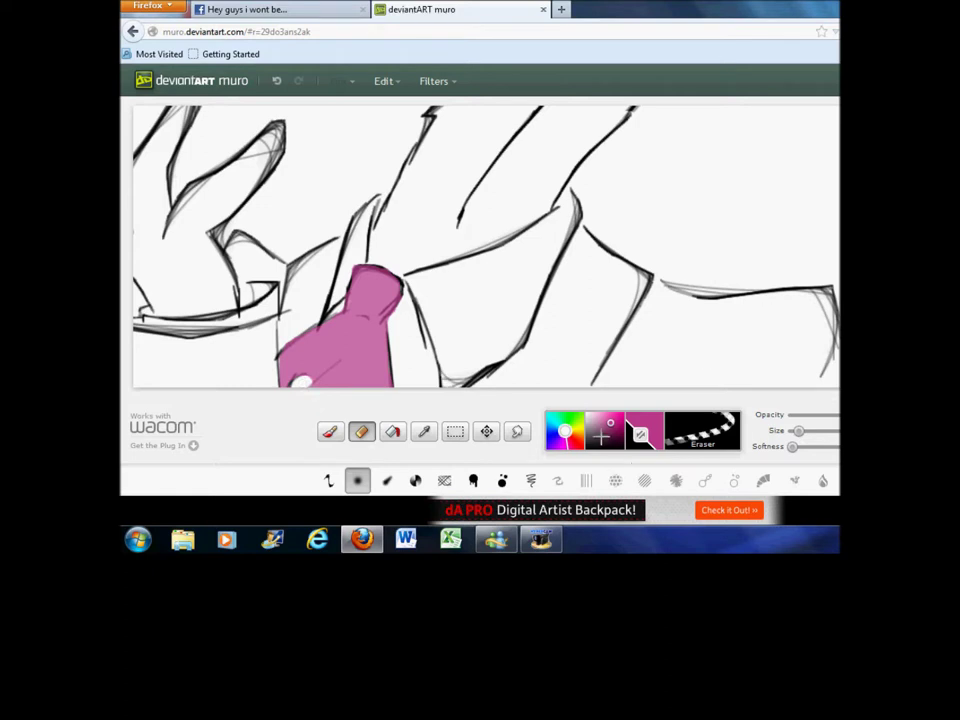
Step: Choose a medium blue and fill the small oval on the tie with a smaller Basic brush
left_click(563, 425)
left_click(560, 430)
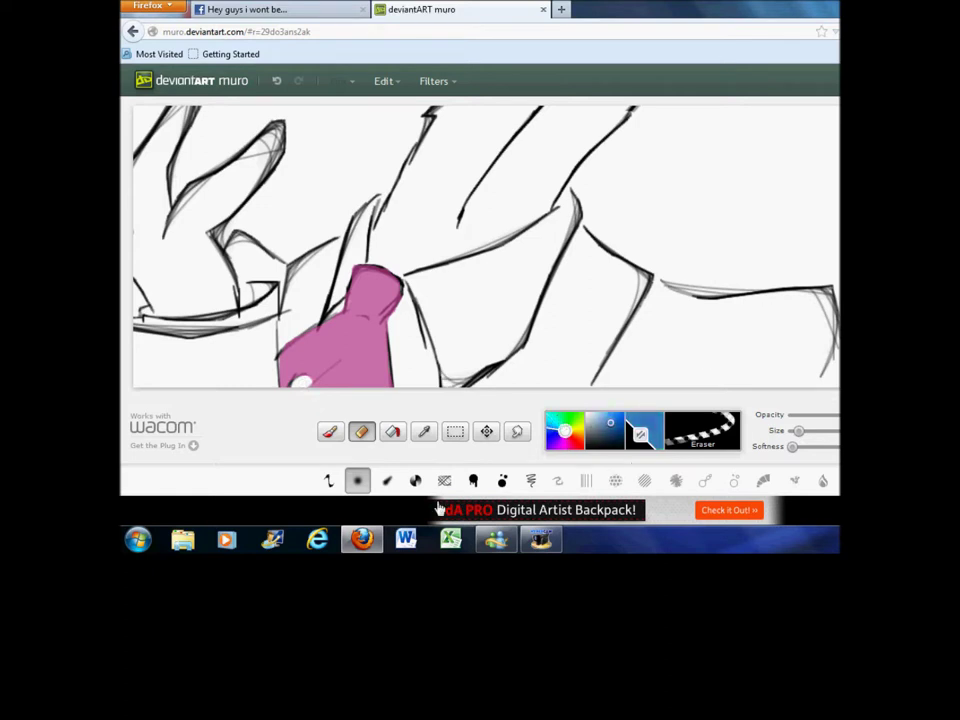
left_click(331, 440)
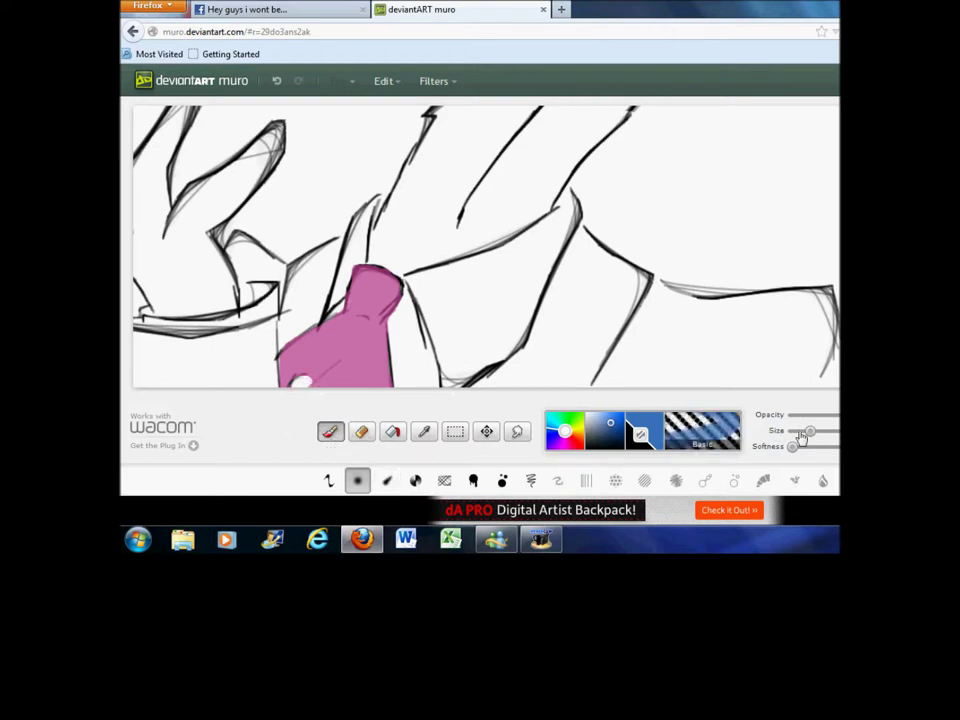
left_click(800, 433)
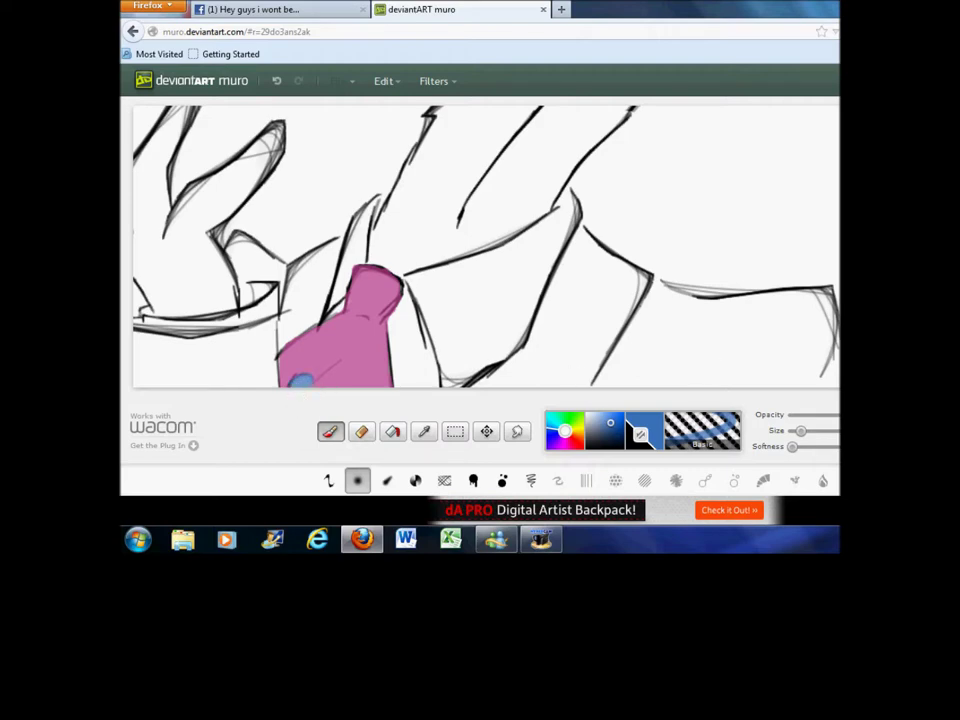
Step: Switch to the black secondary colour and fill the character's nose with the Basic brush
scroll(486, 246, "up", 2)
scroll(486, 246, "down", 2)
scroll(486, 246, "up", 5)
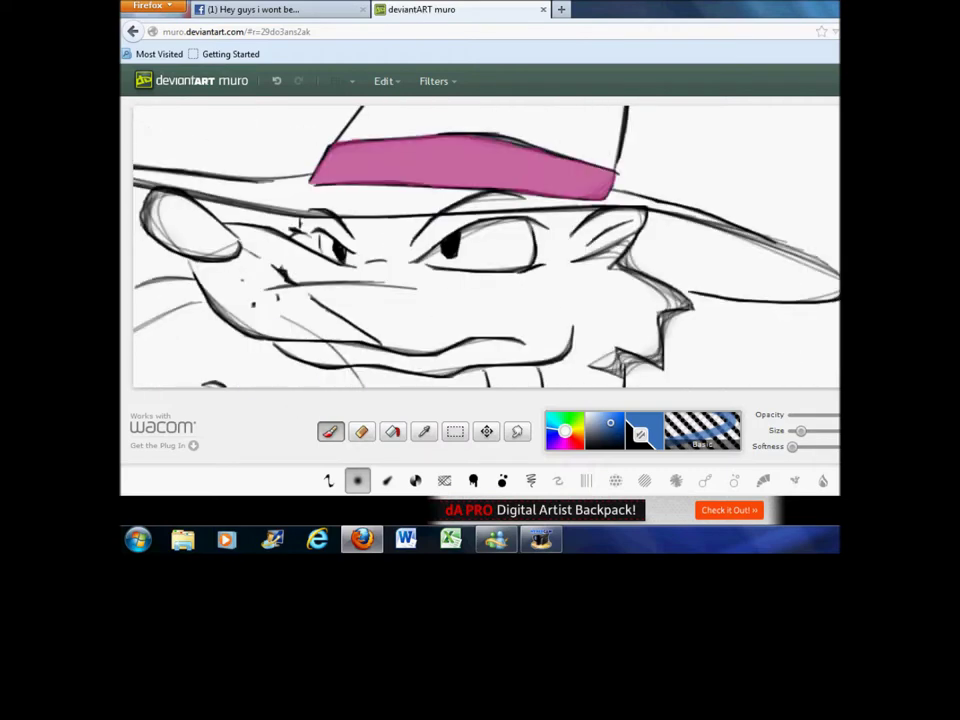
scroll(486, 246, "down", 3)
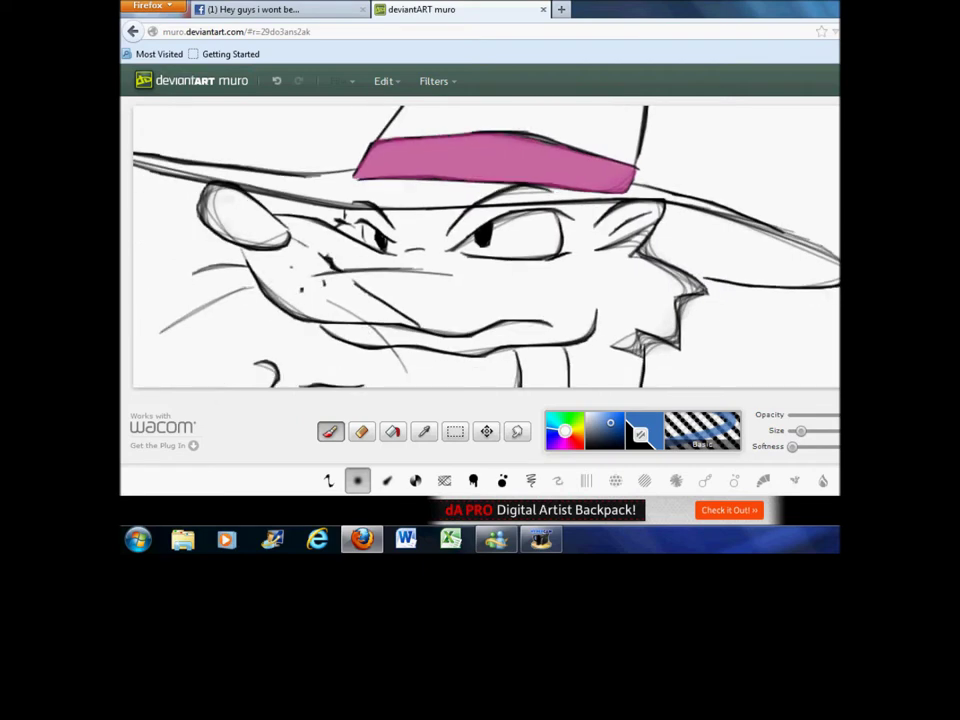
scroll(486, 246, "down", 3)
scroll(492, 246, "up", 4)
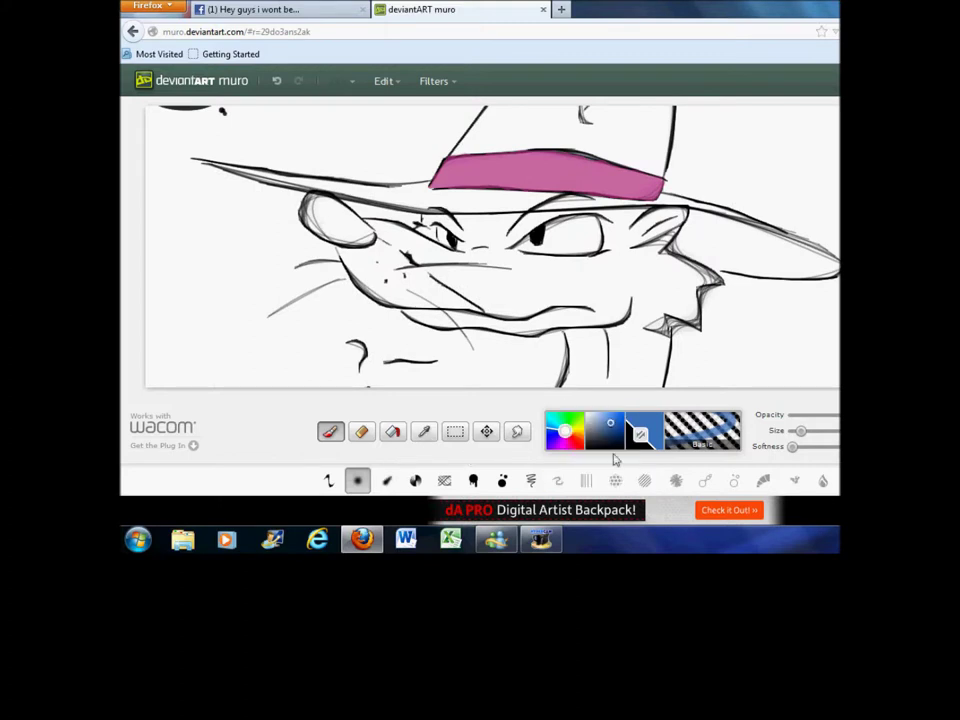
left_click(640, 437)
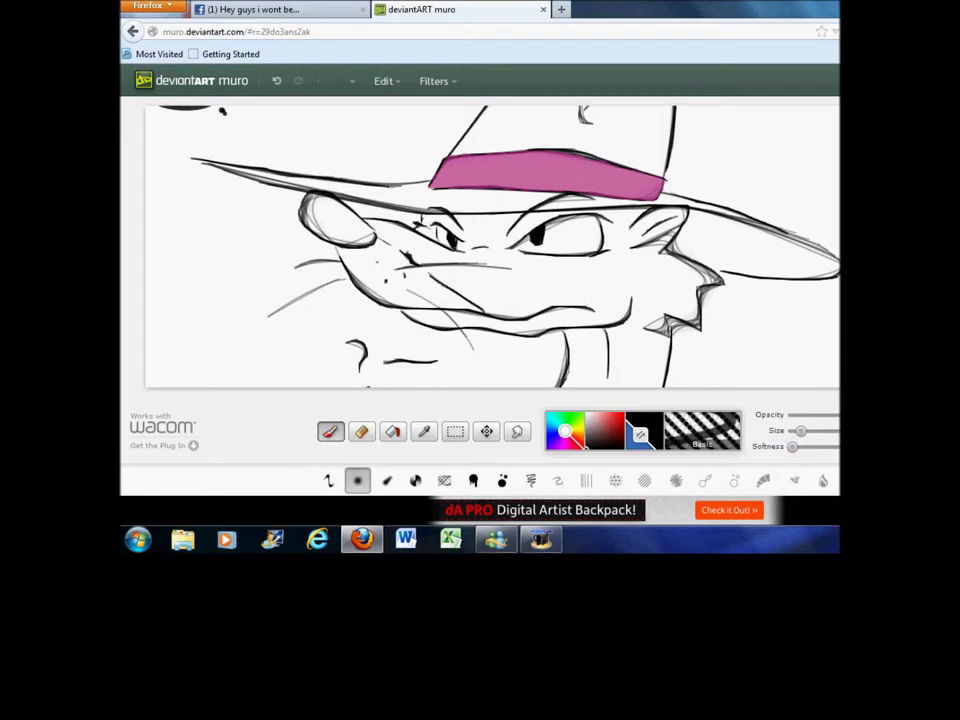
scroll(461, 287, "up", 5)
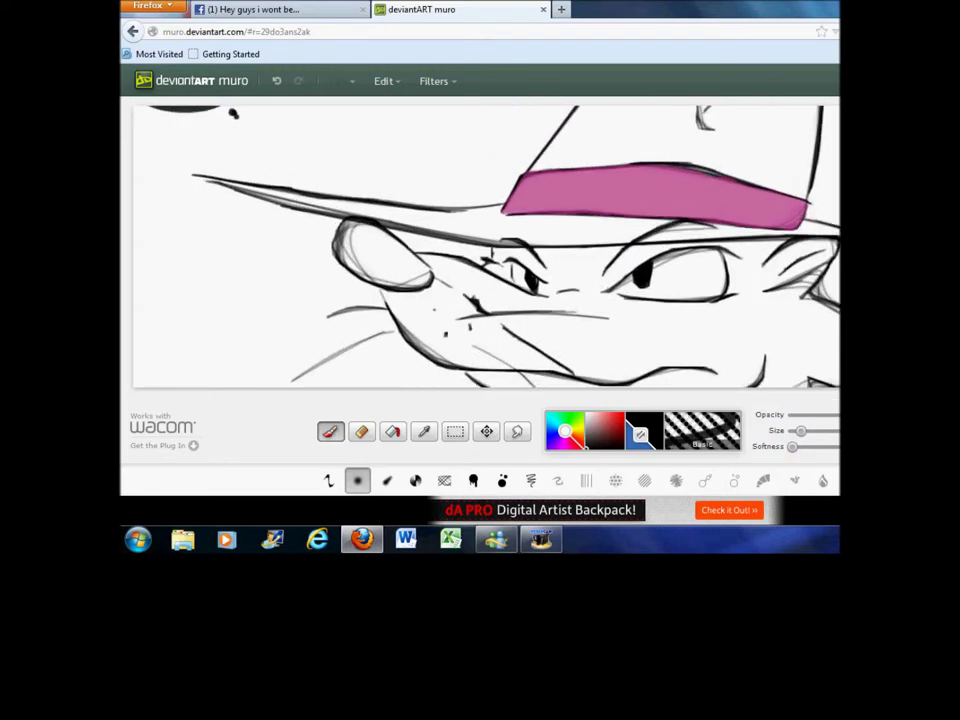
mouse_move(391, 247)
left_mouse_down()
mouse_move(384, 288)
mouse_move(382, 276)
mouse_move(416, 304)
mouse_move(396, 268)
mouse_move(402, 297)
mouse_move(393, 298)
mouse_move(445, 318)
left_mouse_up()
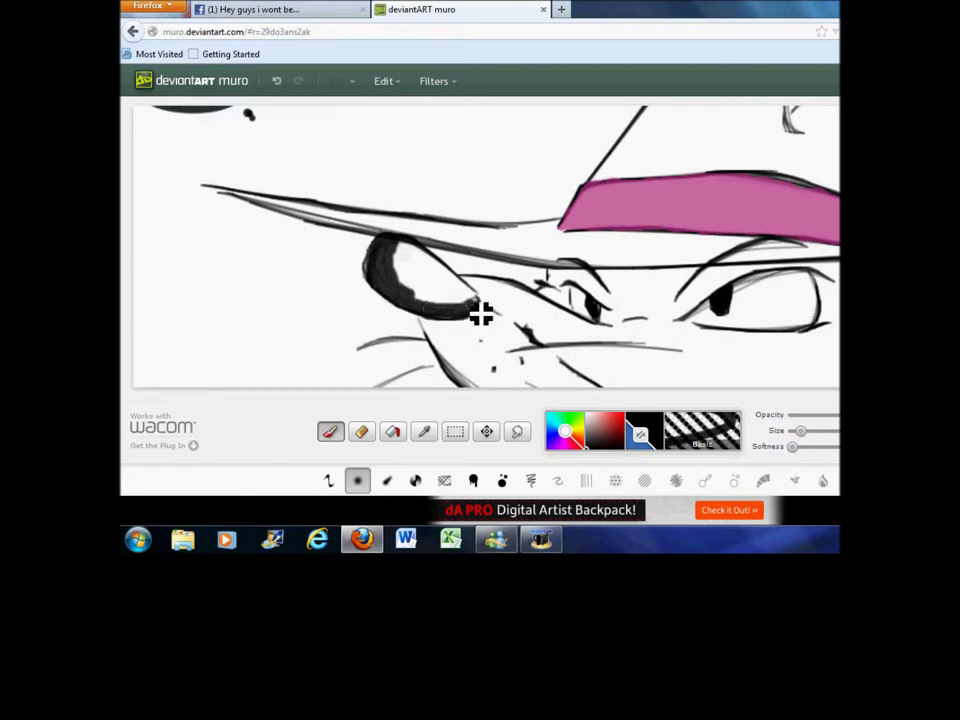
mouse_move(481, 307)
left_mouse_down()
mouse_move(421, 256)
mouse_move(415, 281)
mouse_move(409, 257)
mouse_move(410, 284)
mouse_move(422, 294)
mouse_move(412, 274)
mouse_move(436, 305)
mouse_move(464, 304)
mouse_move(421, 265)
mouse_move(426, 286)
mouse_move(469, 309)
mouse_move(425, 305)
left_mouse_up()
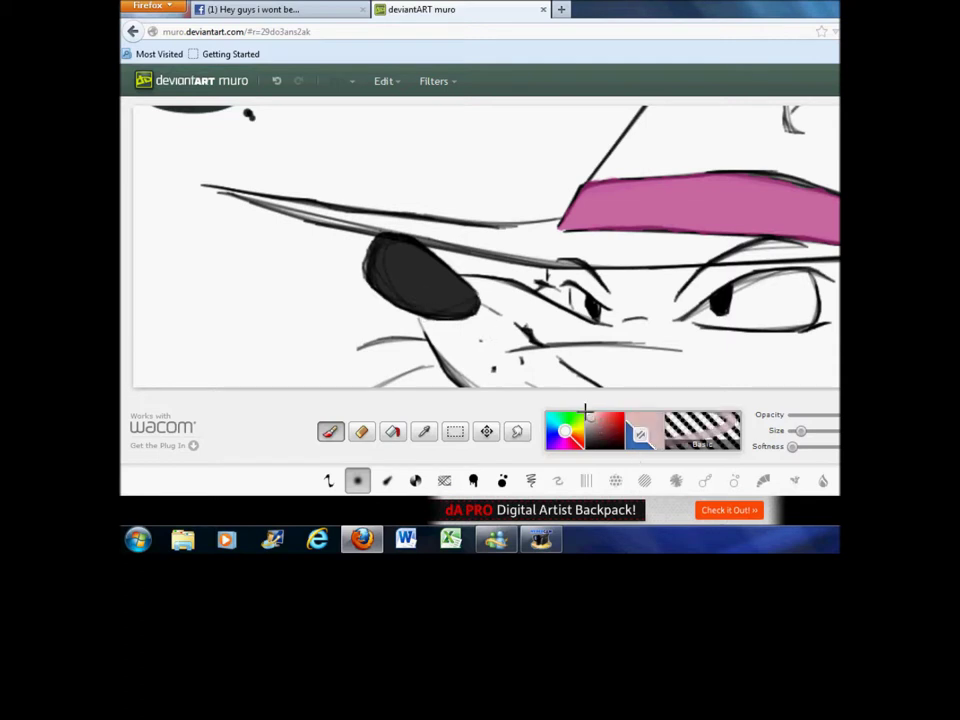
Step: Add a larger and a smaller white highlight dot to the upper part of the black nose, replacing an undone first dot
left_click(396, 247)
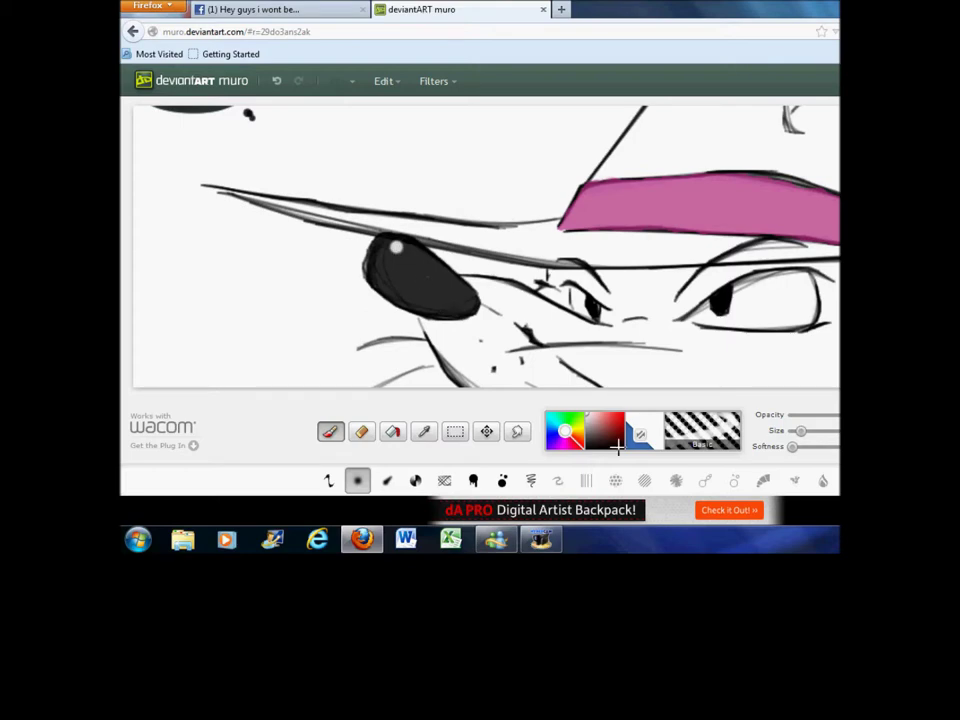
left_click(277, 82)
left_click_drag(800, 431, 810, 434)
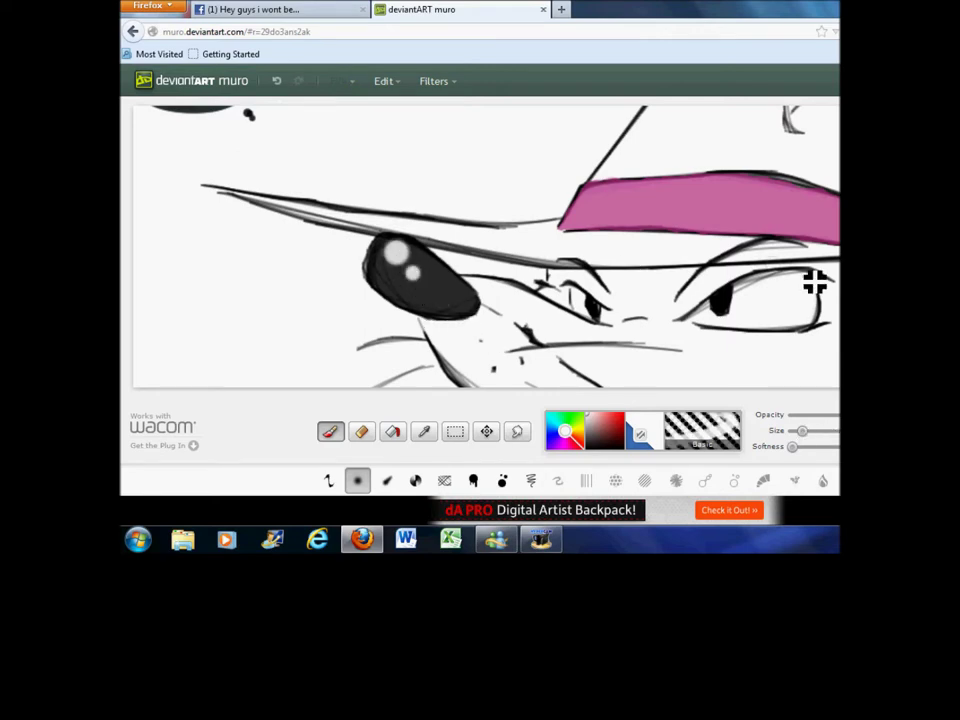
scroll(486, 246, "down", 5)
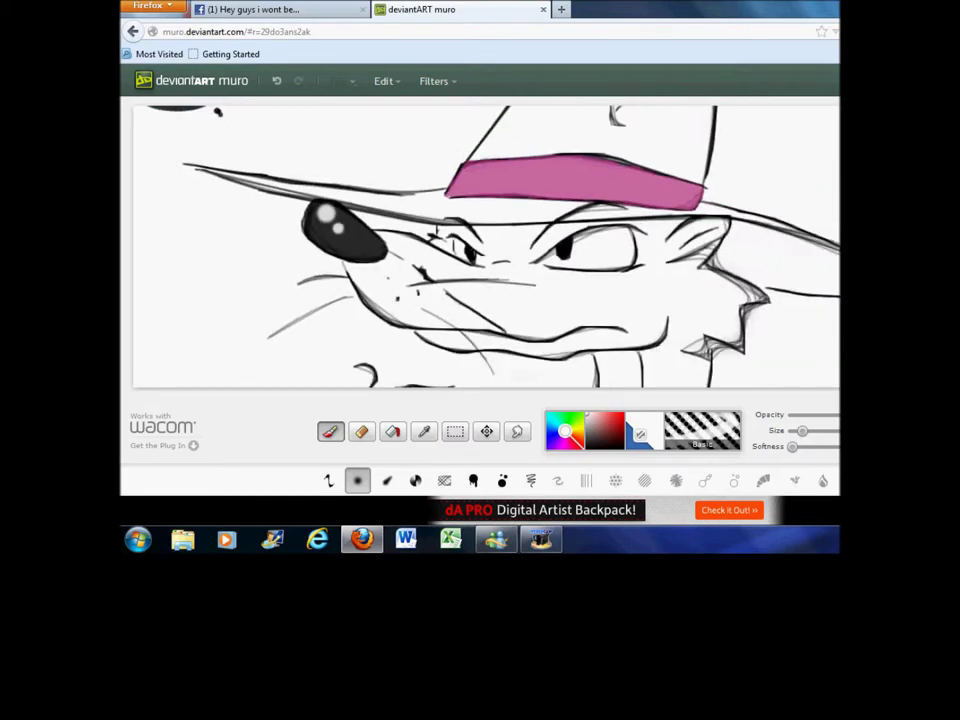